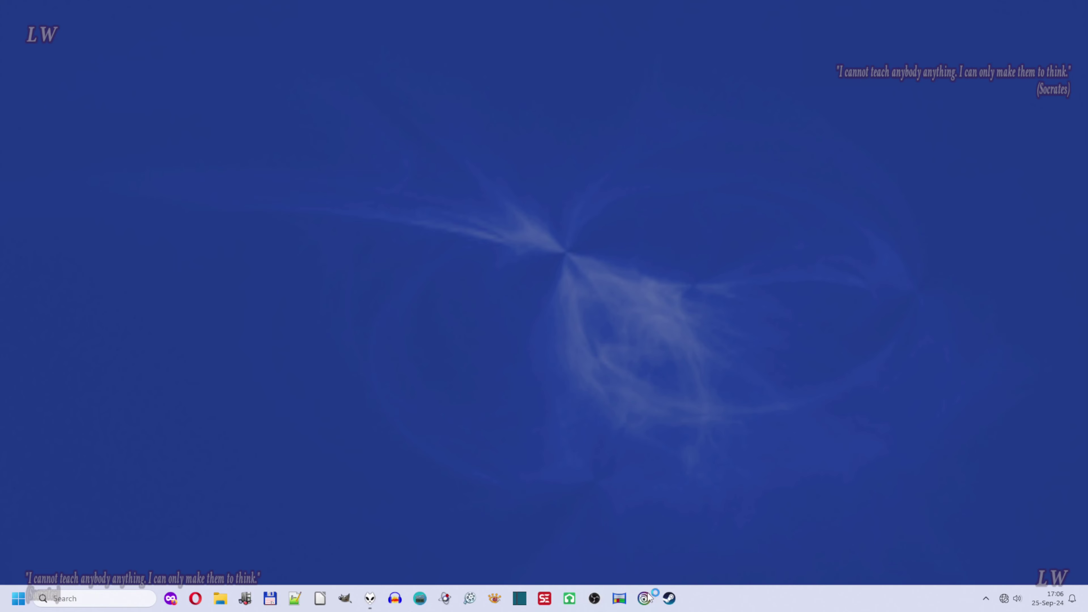
# Step: Close the Ubisoft login window and create a desktop folder named 1_ONLINE
pyautogui.moveTo(1007, 603)
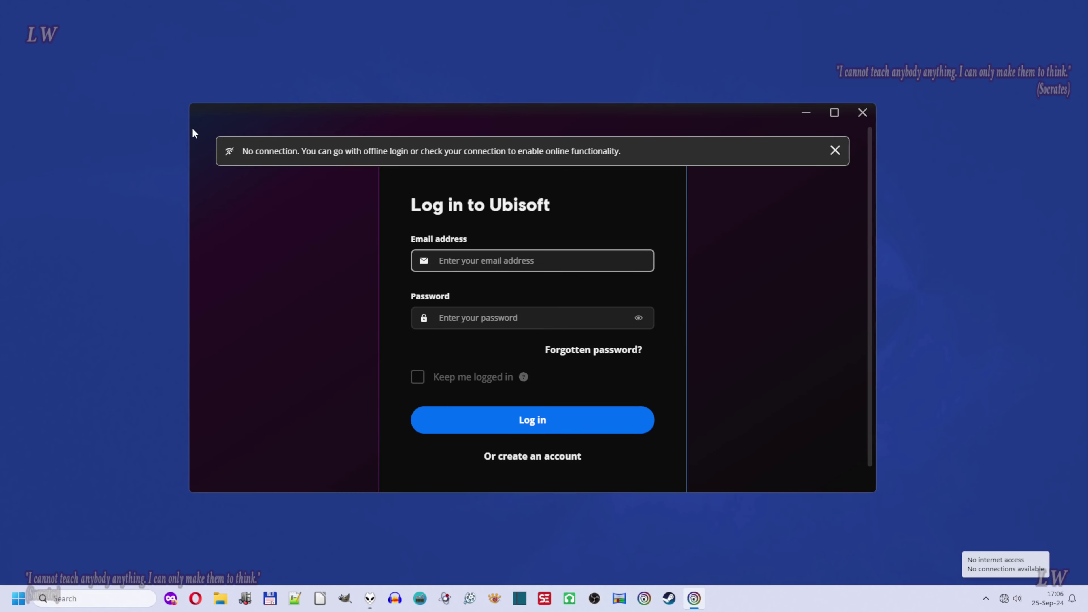
pyautogui.click(862, 114)
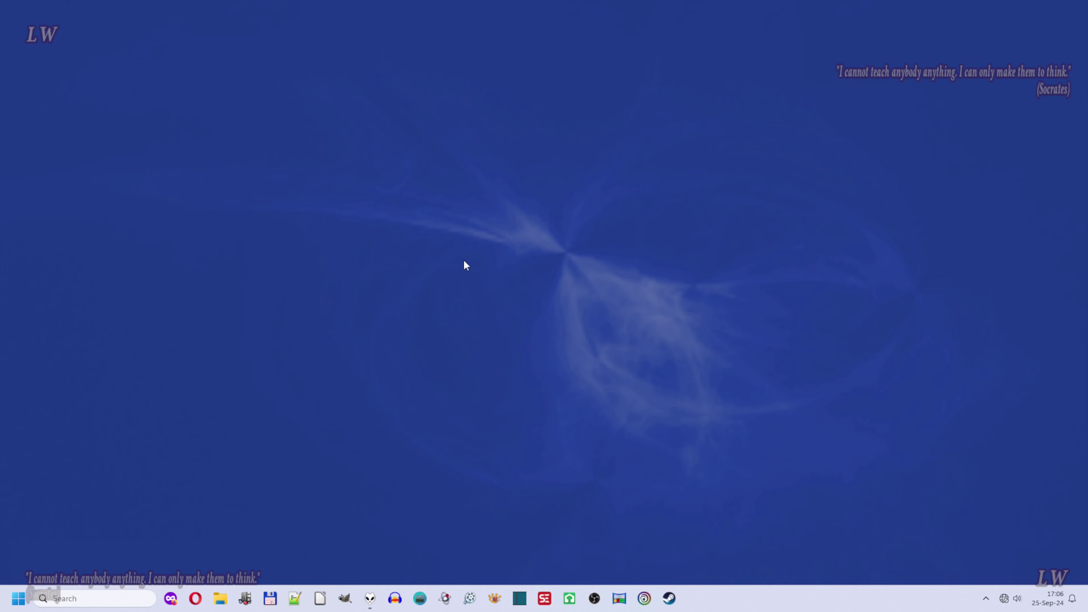
pyautogui.rightClick(488, 249)
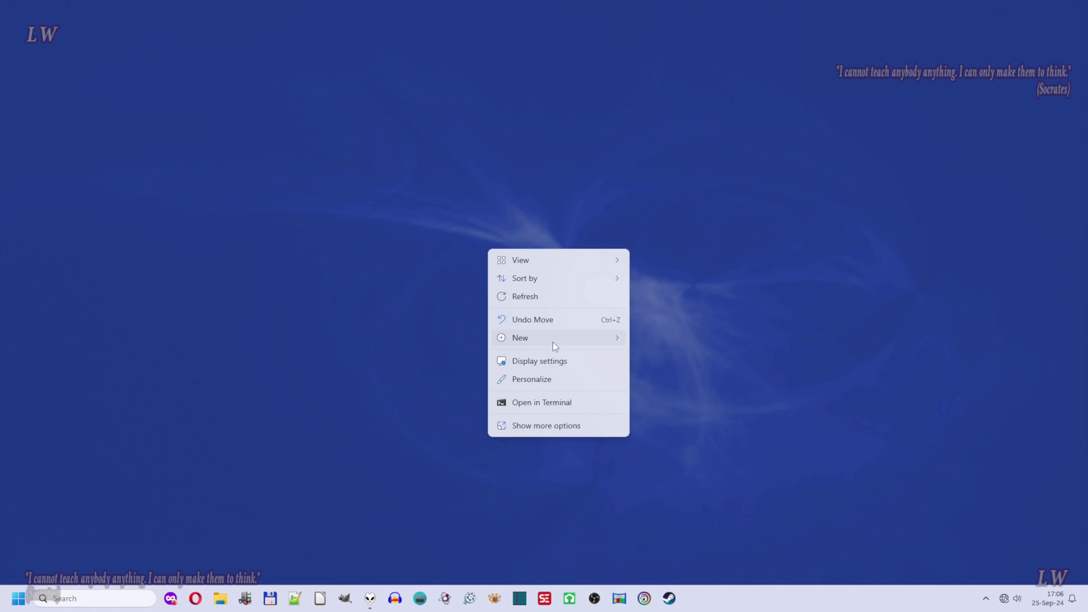
pyautogui.moveTo(552, 339)
pyautogui.click(643, 340)
pyautogui.write('1')
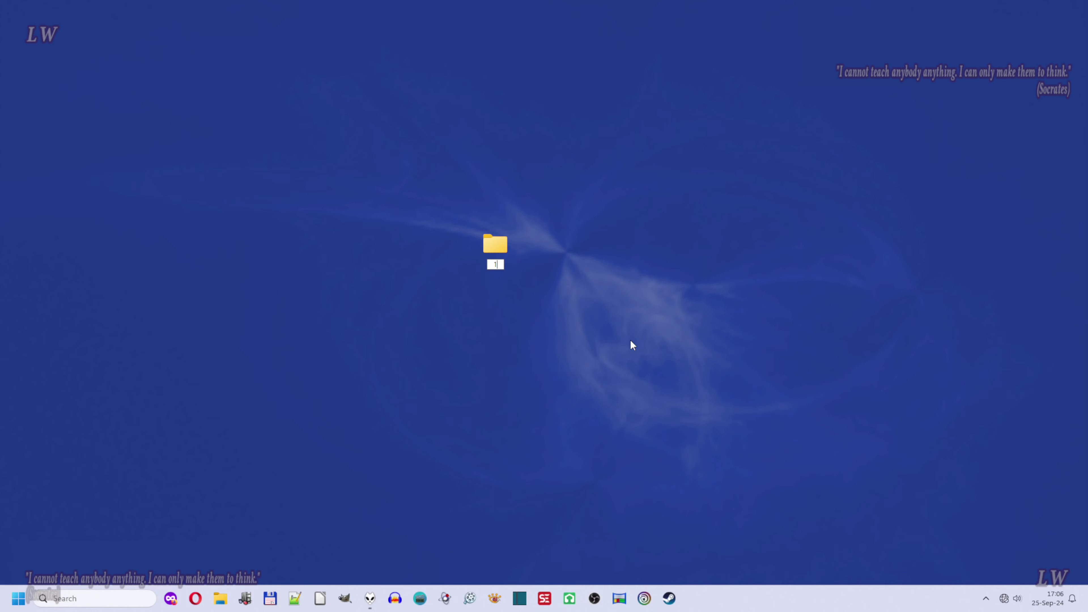
pyautogui.write('_ONLINE')
pyautogui.press('Return')
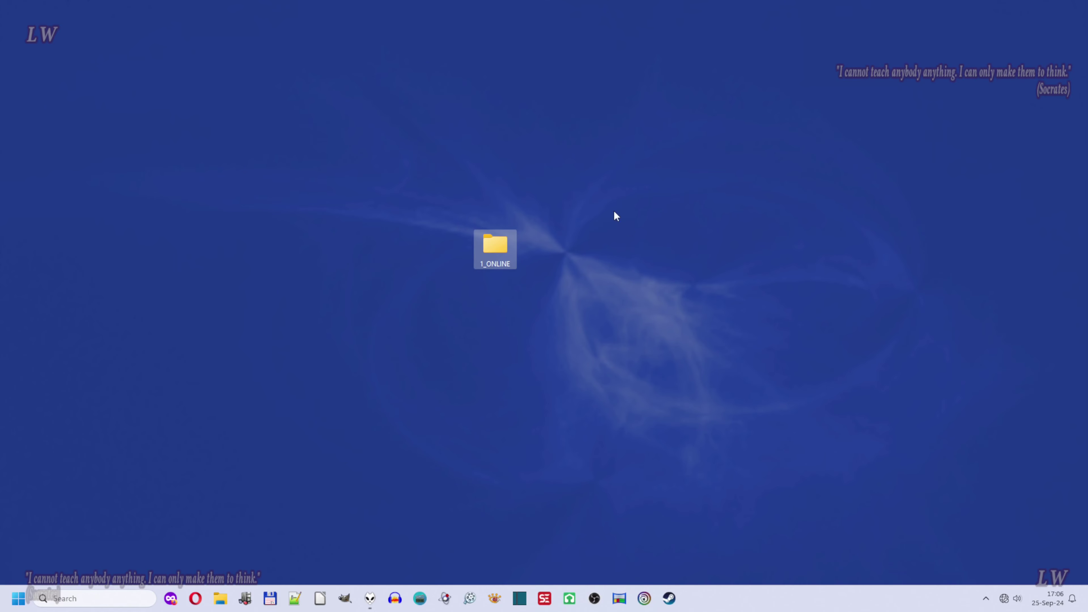
# Step: Create a second desktop folder named 2_Offline and select both folders
pyautogui.rightClick(572, 252)
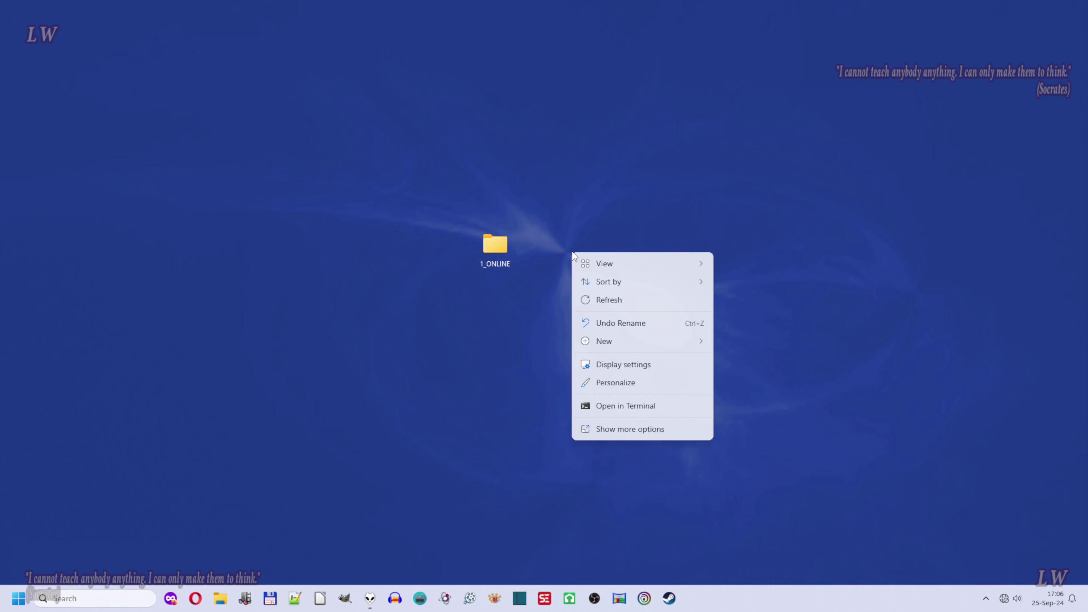
pyautogui.moveTo(598, 341)
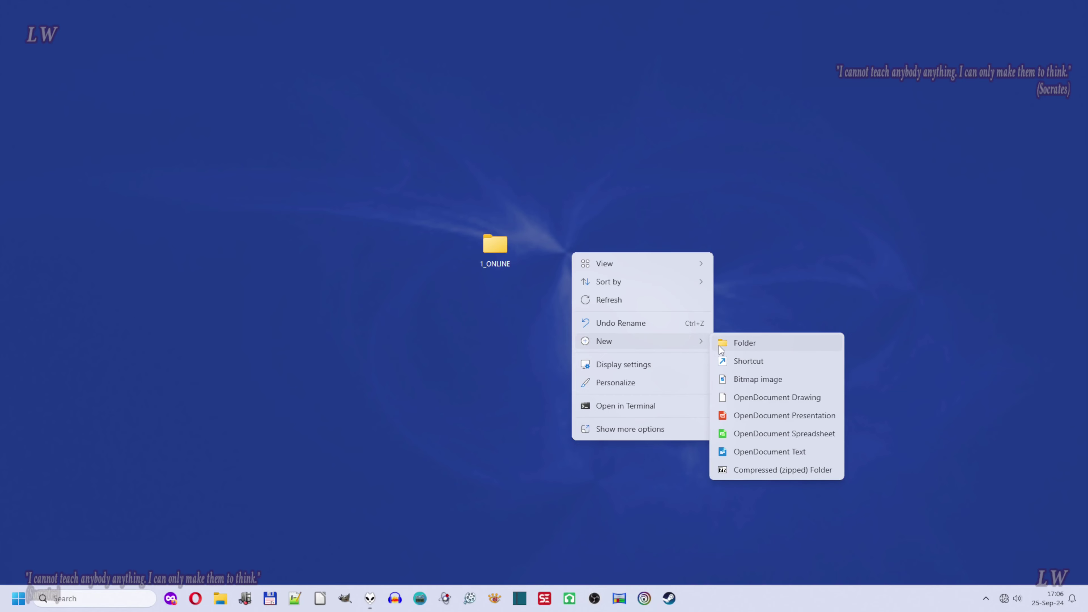
pyautogui.click(743, 345)
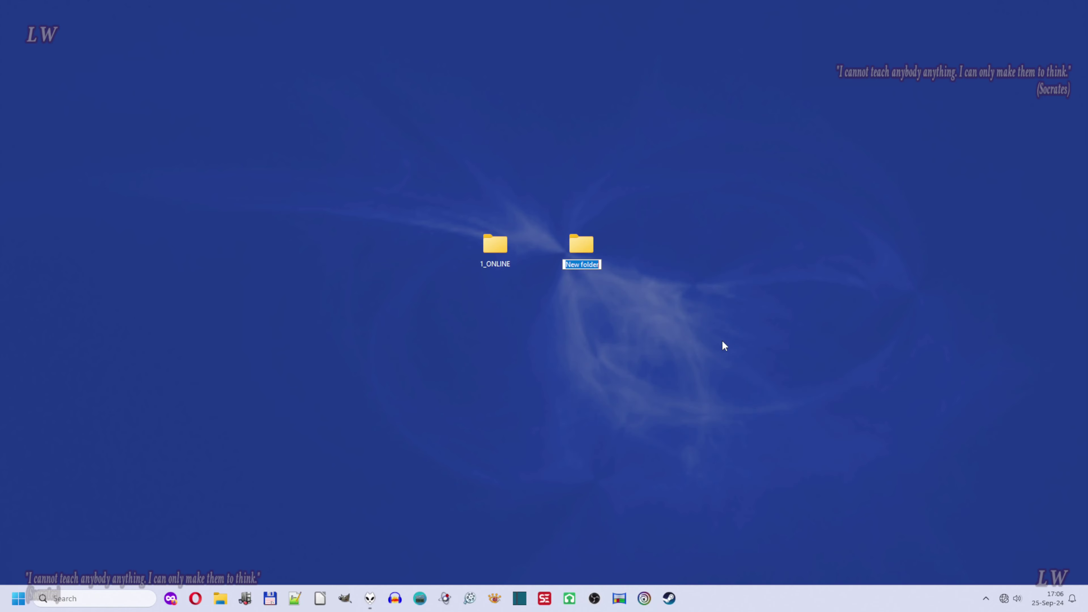
pyautogui.write('2_Offline')
pyautogui.press('Return')
pyautogui.click(555, 366)
pyautogui.moveTo(407, 156); pyautogui.dragTo(641, 315)
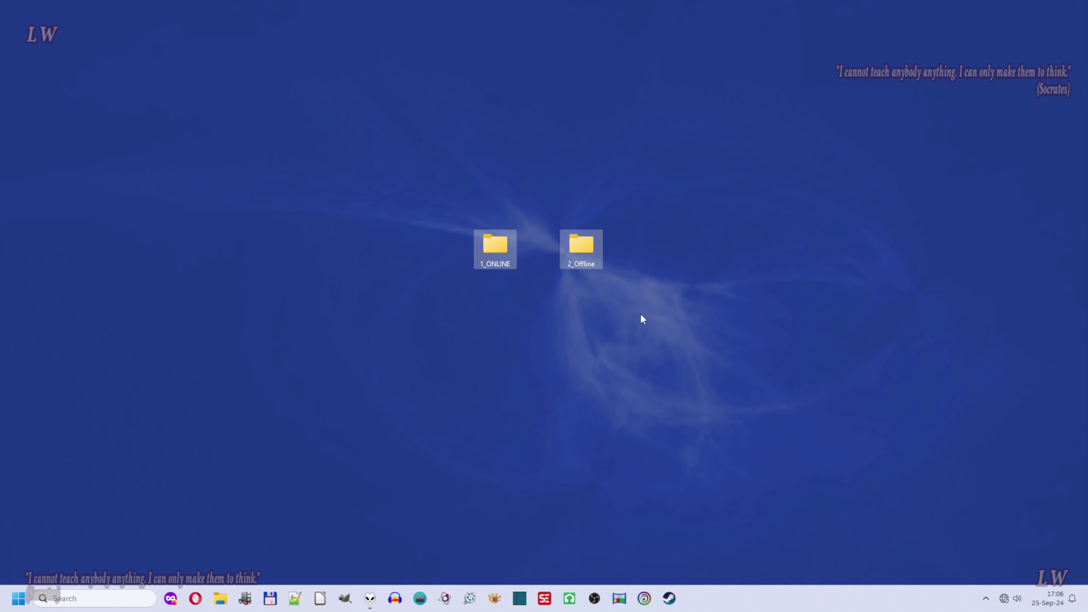
# Step: Compress both folders into a ZIP archive named FIX_Ubisoft Connect
pyautogui.rightClick(577, 248)
pyautogui.moveTo(607, 329)
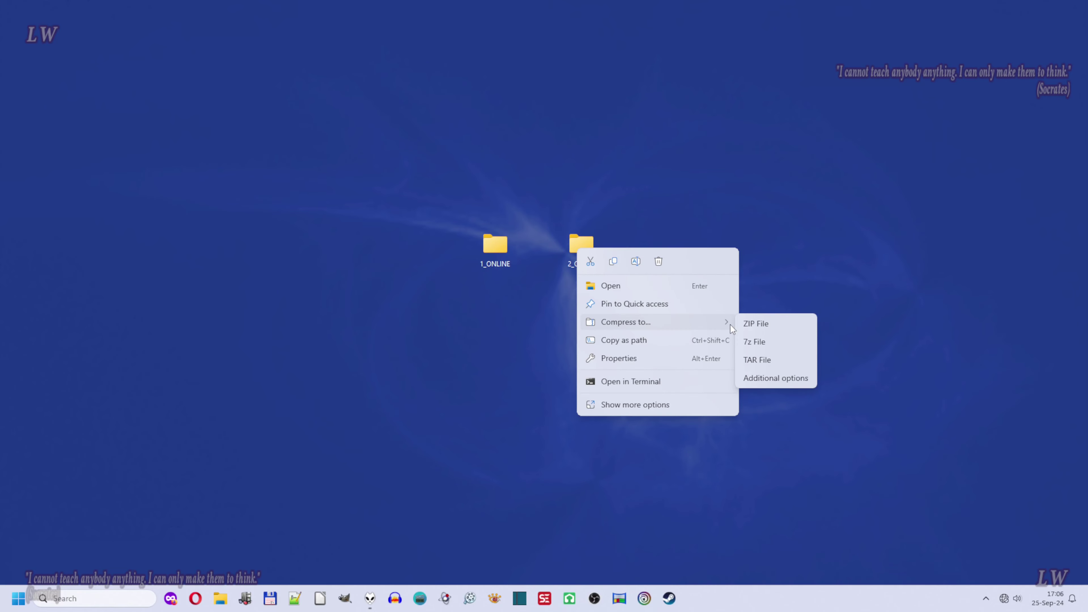
pyautogui.click(766, 327)
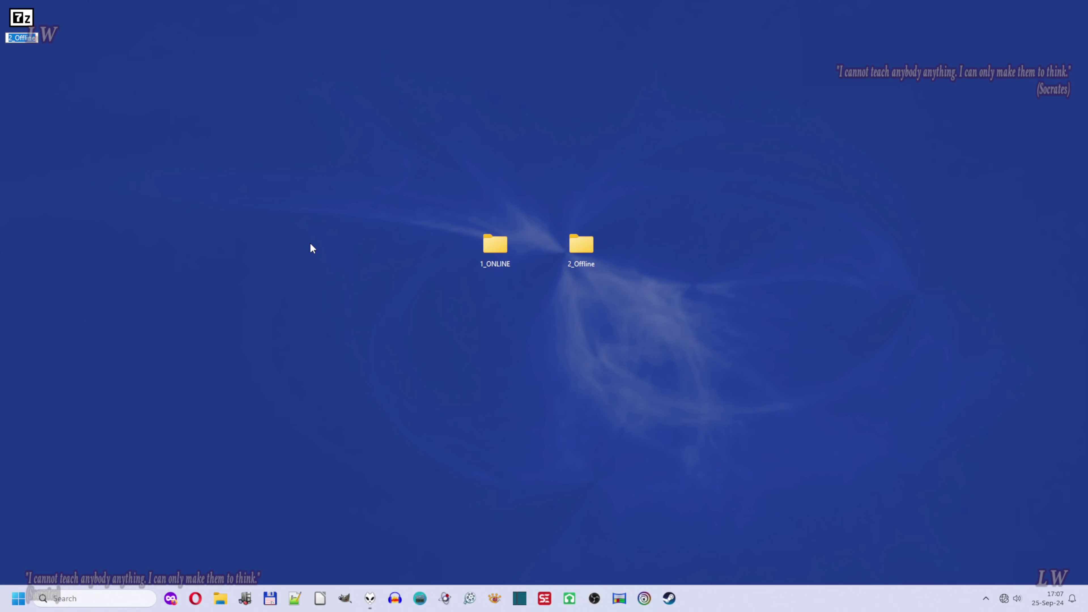
pyautogui.write('FIX_Ubisoft Connect')
pyautogui.press('Return')
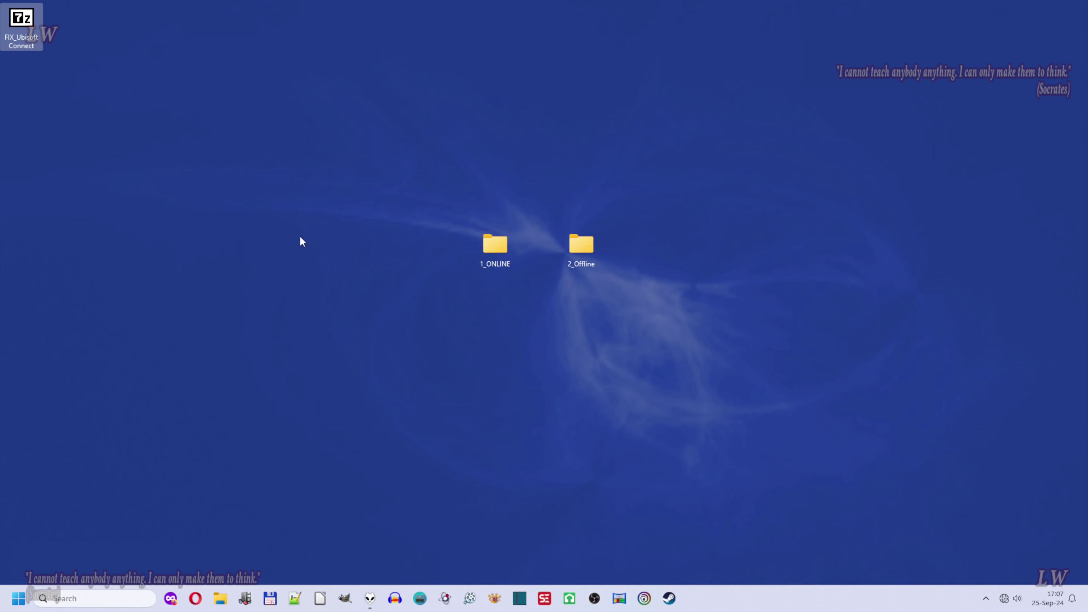
# Step: Permanently delete the original 1_ONLINE and 2_Offline folders
pyautogui.moveTo(413, 172); pyautogui.dragTo(618, 295)
pyautogui.hotkey('shift', 'Delete')
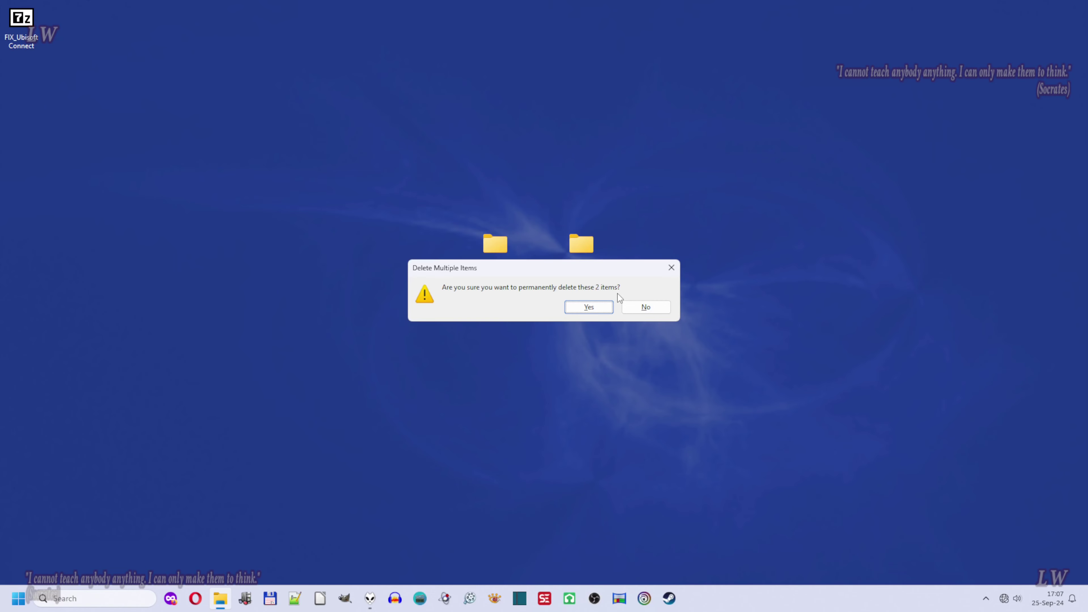
pyautogui.press('Return')
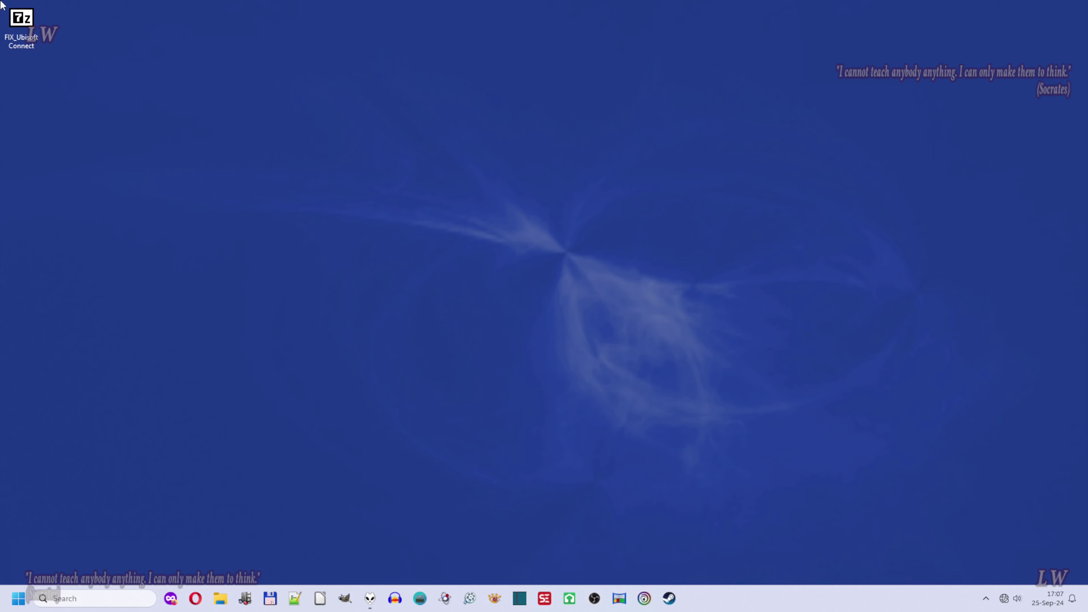
# Step: Open the FIX_Ubisoft Connect archive in 7-Zip, then run %localappdata% from the Run dialog
pyautogui.doubleClick(20, 19)
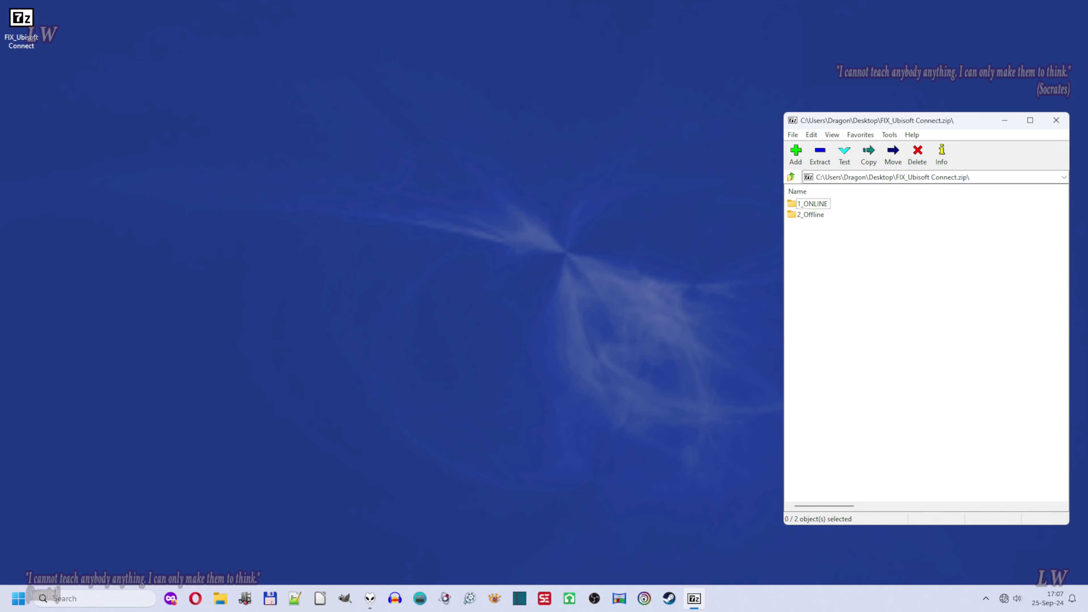
pyautogui.click(56, 601)
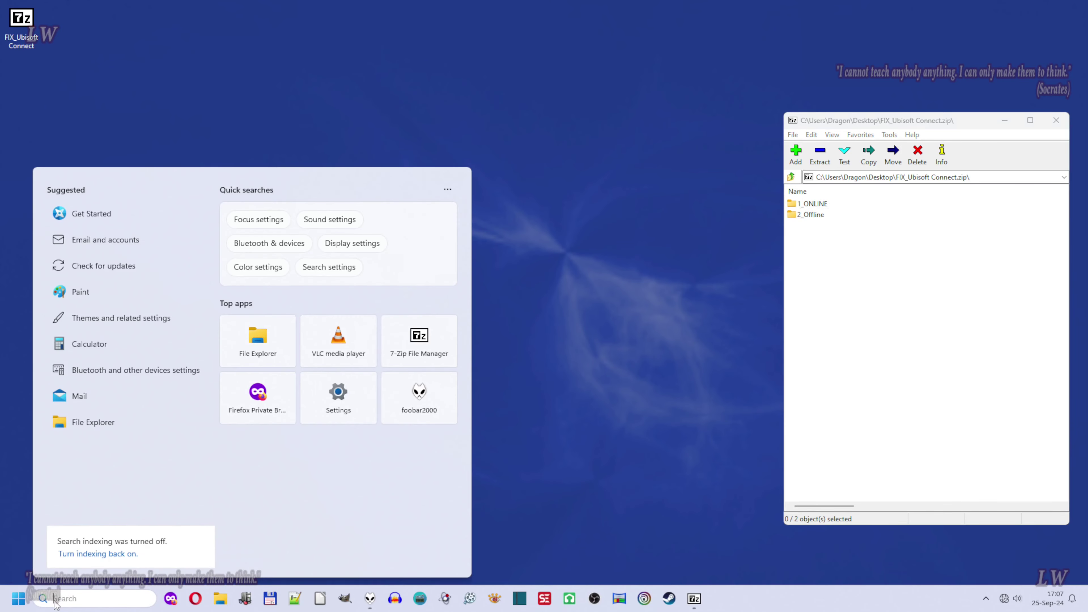
pyautogui.write('run')
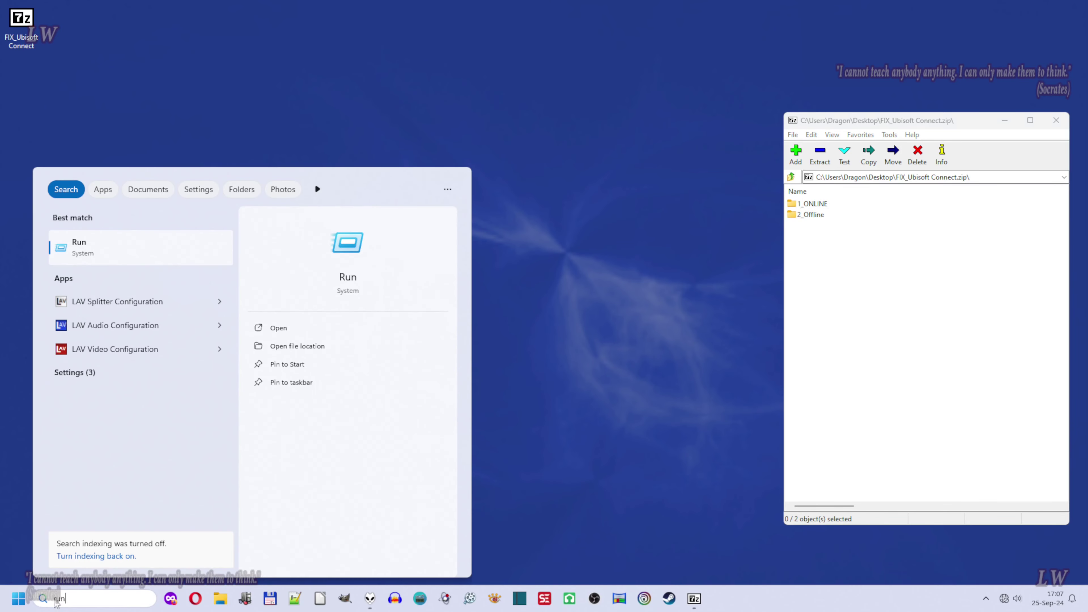
pyautogui.click(87, 248)
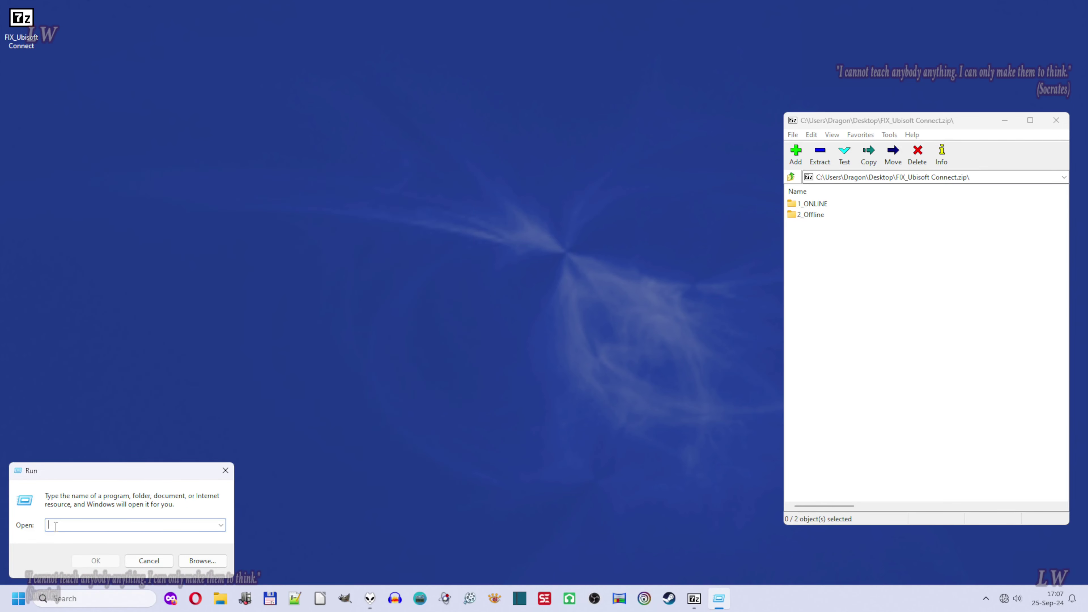
pyautogui.write('%localappdata%')
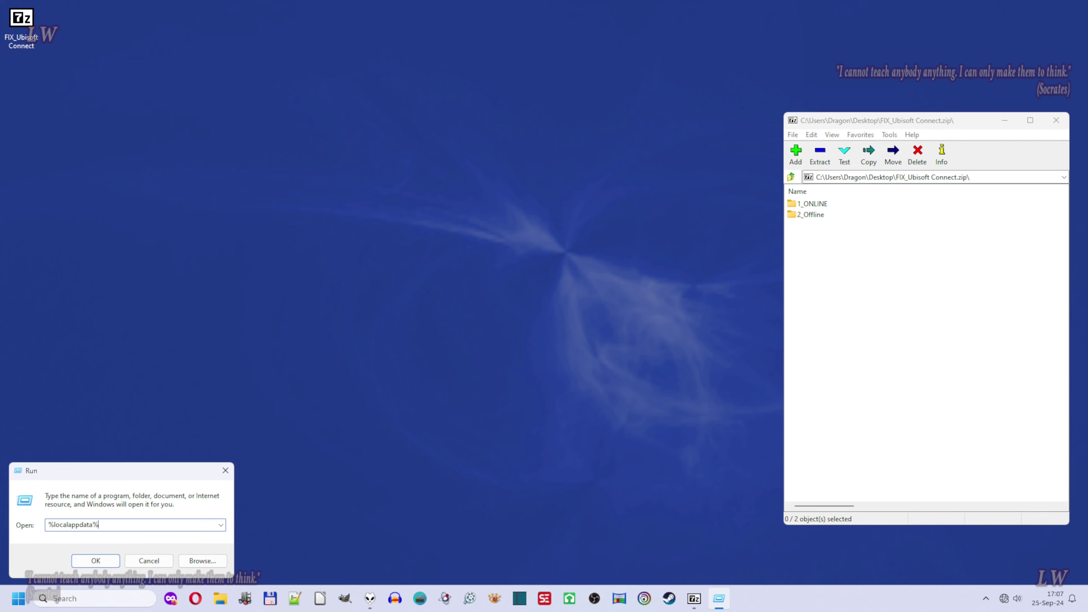
pyautogui.click(95, 560)
# Step: Open the Ubisoft Game Launcher folder in Explorer and the archive's 1_ONLINE folder in 7-Zip
pyautogui.scroll(-5, 285, 488)
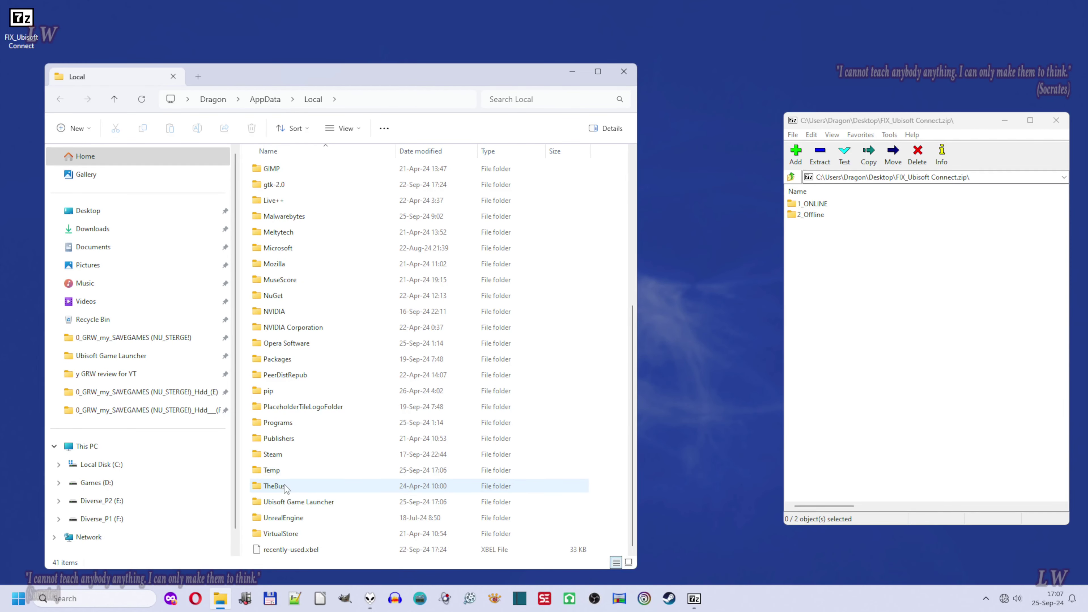
pyautogui.click(327, 508)
pyautogui.doubleClick(325, 506)
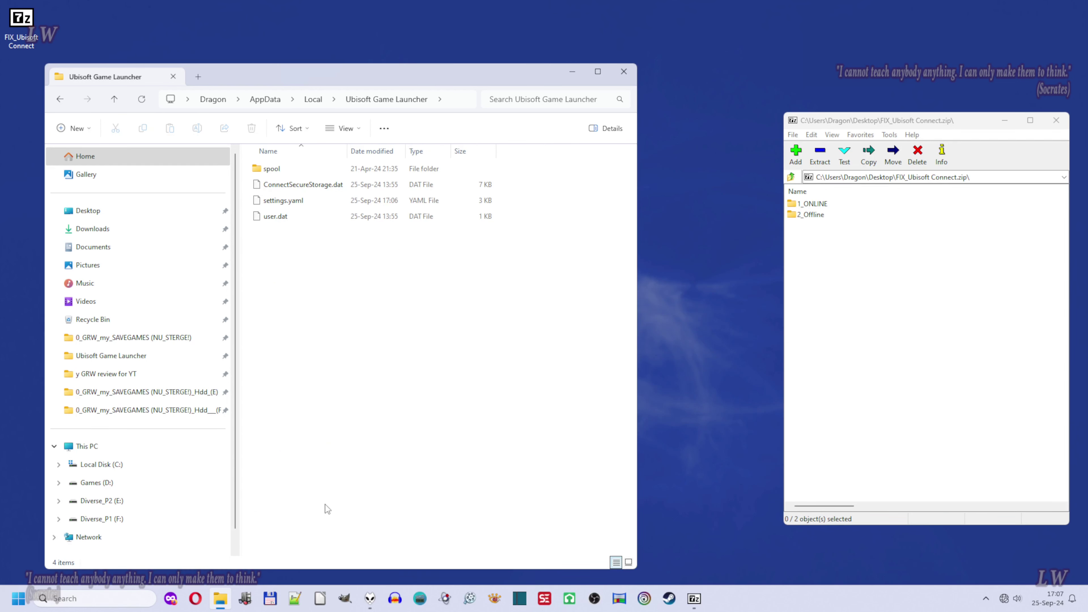
pyautogui.click(945, 296)
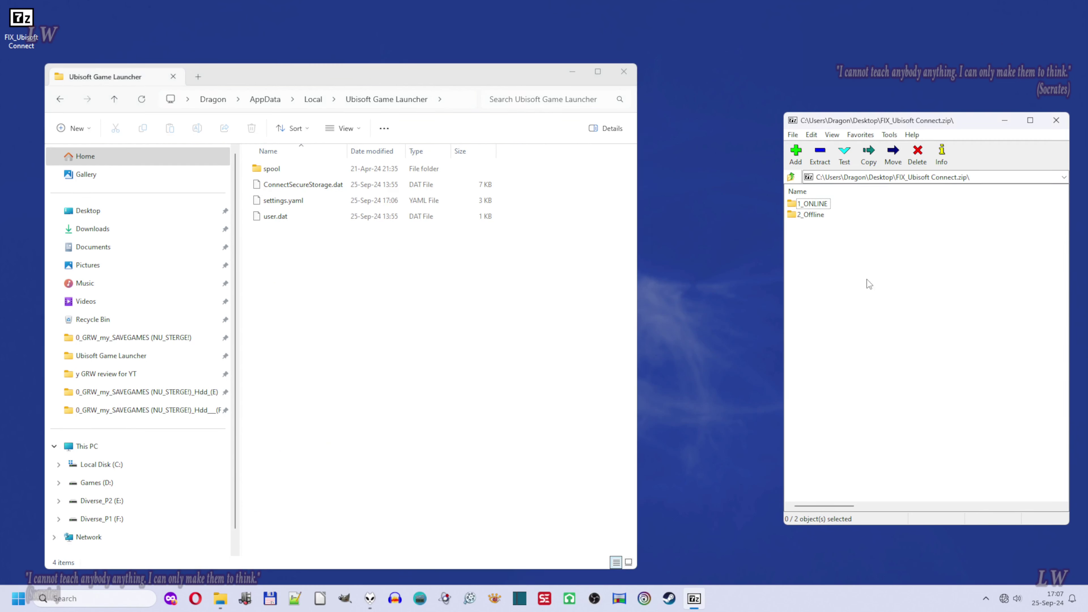
pyautogui.doubleClick(812, 203)
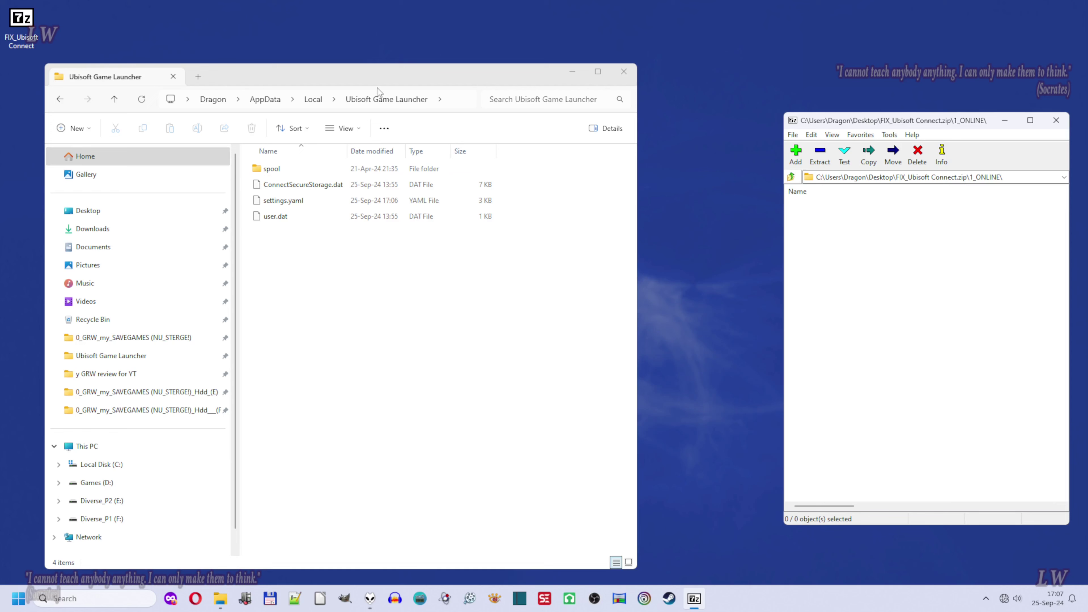
# Step: Drag settings.yaml into the archive's 1_ONLINE folder and confirm the copy
pyautogui.click(386, 305)
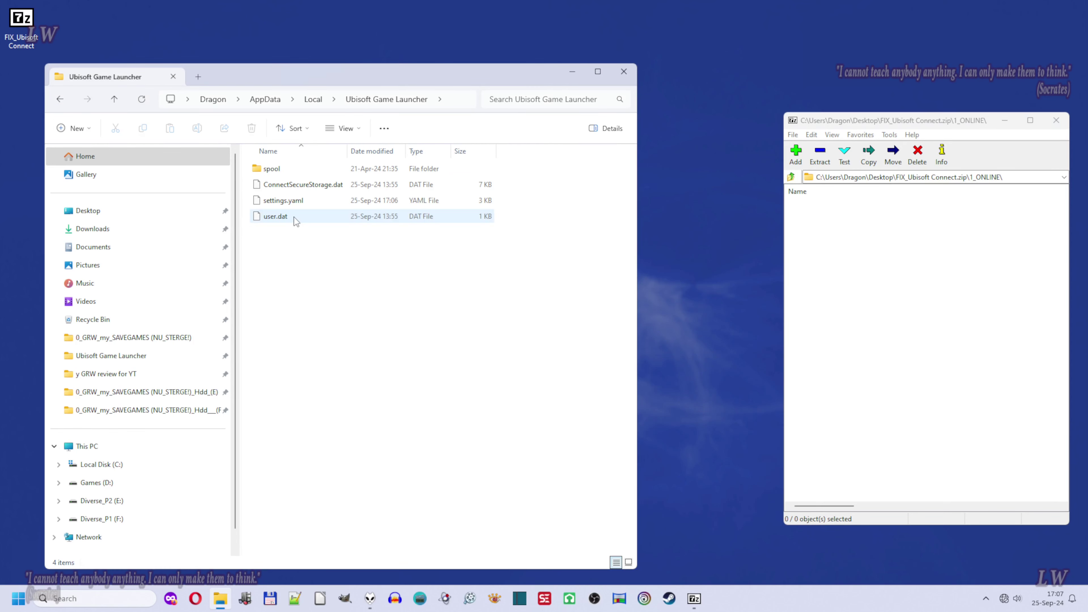
pyautogui.click(305, 203)
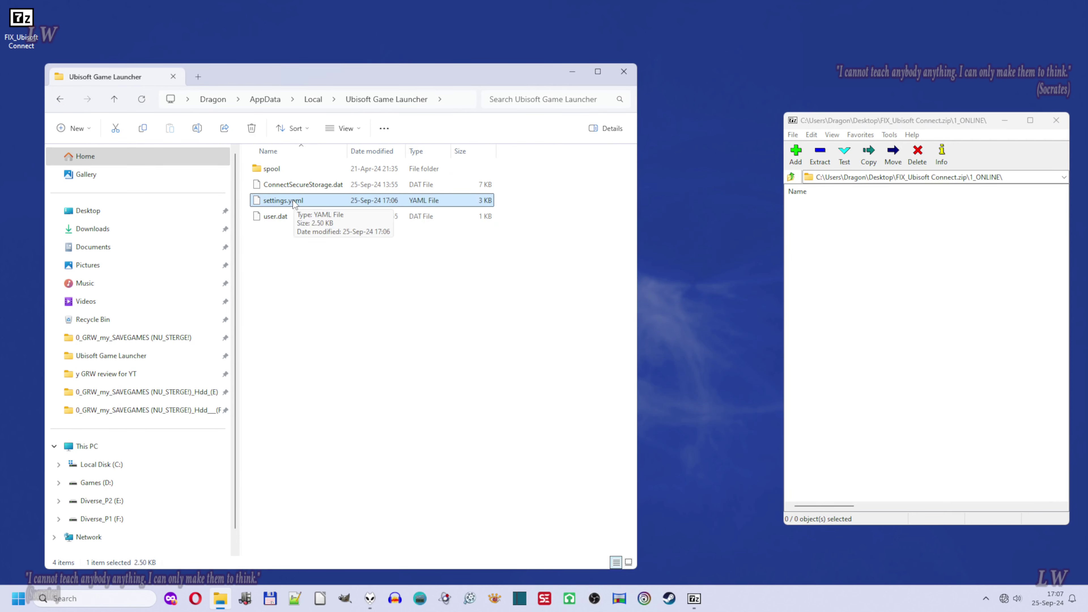
pyautogui.moveTo(305, 205); pyautogui.dragTo(892, 296)
pyautogui.click(885, 306)
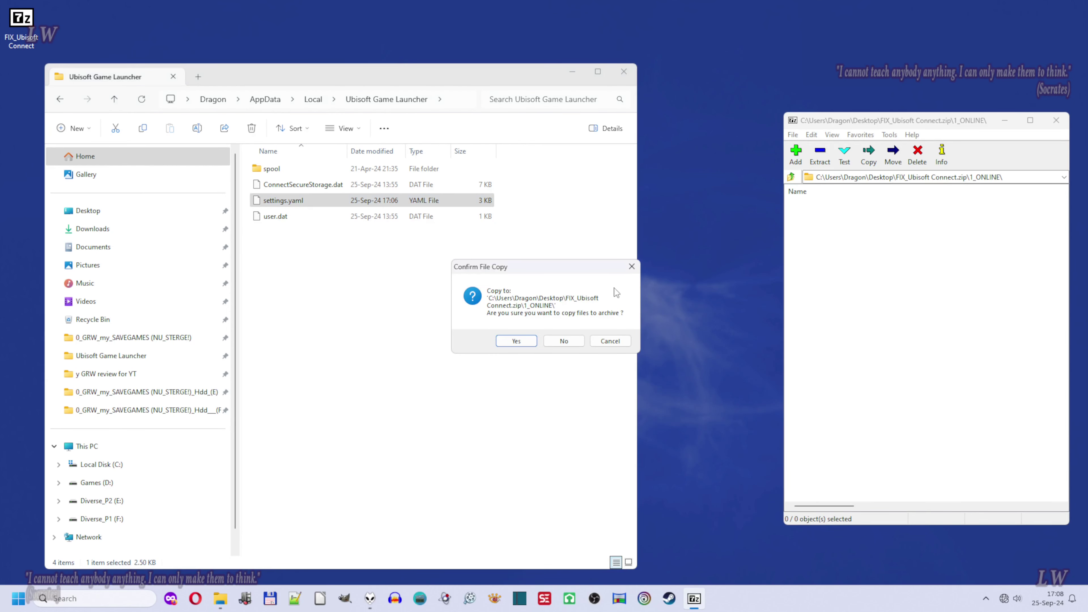
pyautogui.click(522, 341)
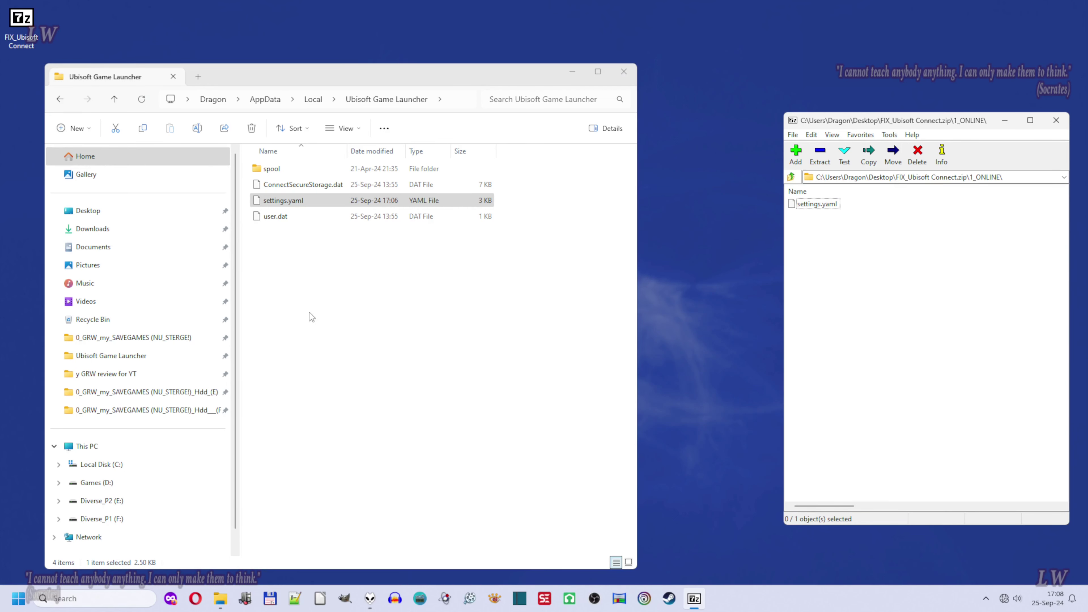
pyautogui.click(316, 207)
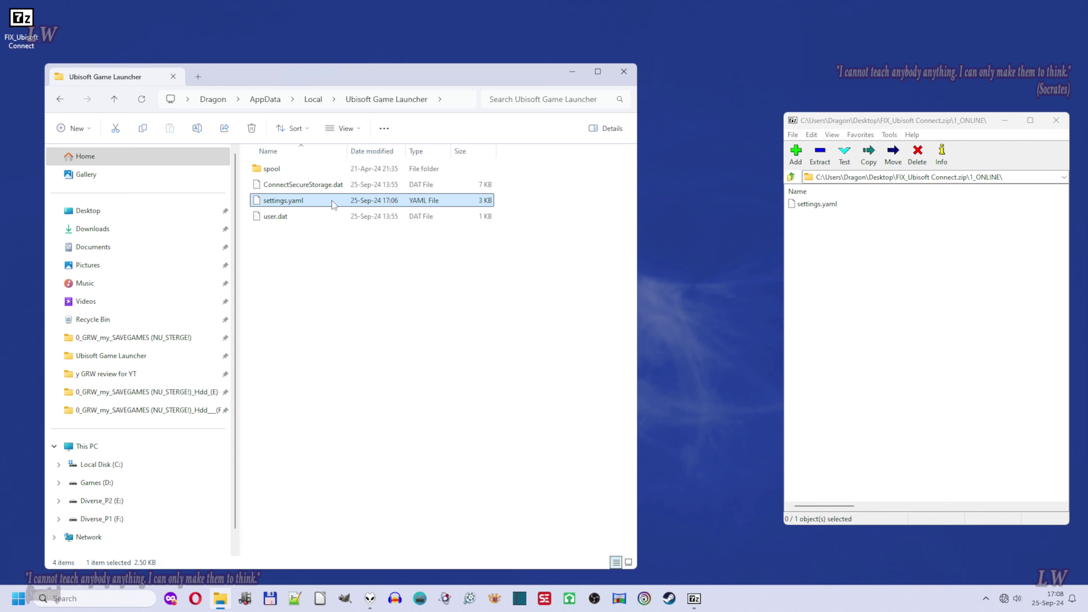
# Step: Open settings.yaml in Notepad++ and find the 'offline' setting
pyautogui.rightClick(315, 204)
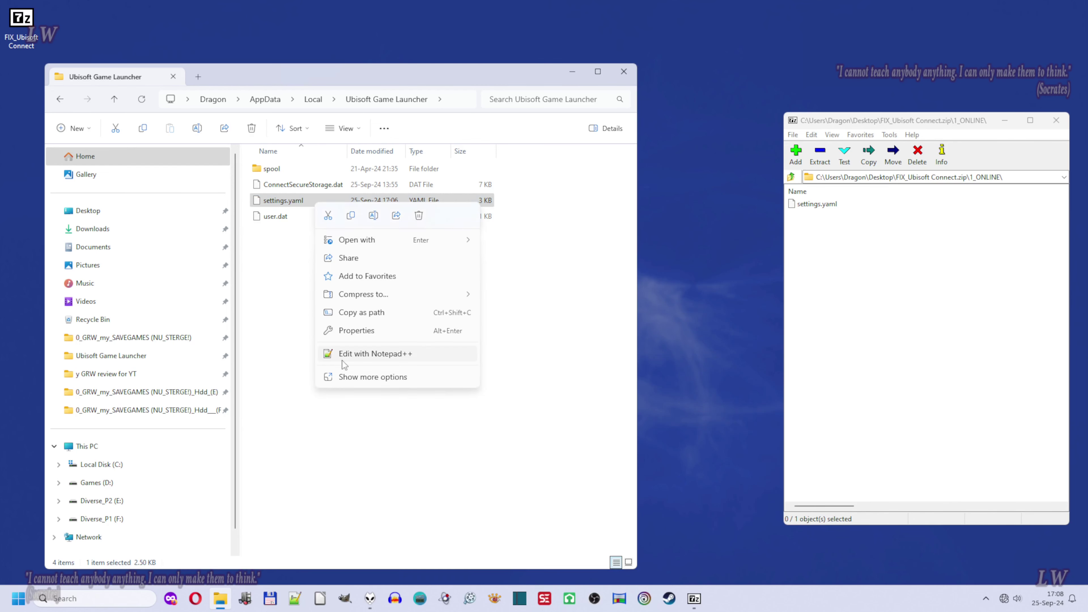
pyautogui.click(331, 360)
pyautogui.click(53, 19)
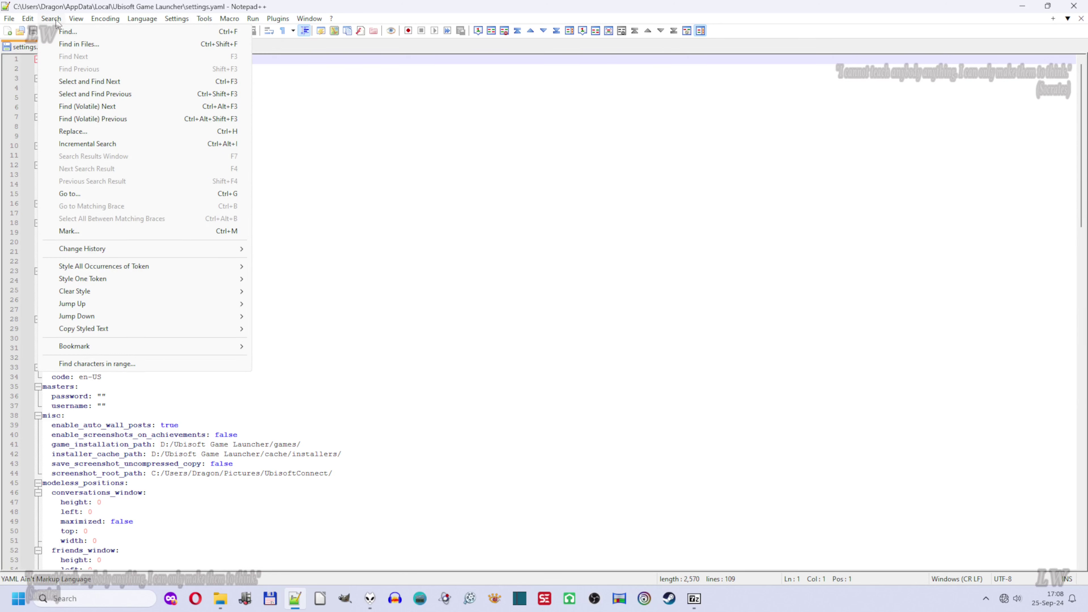
pyautogui.click(66, 32)
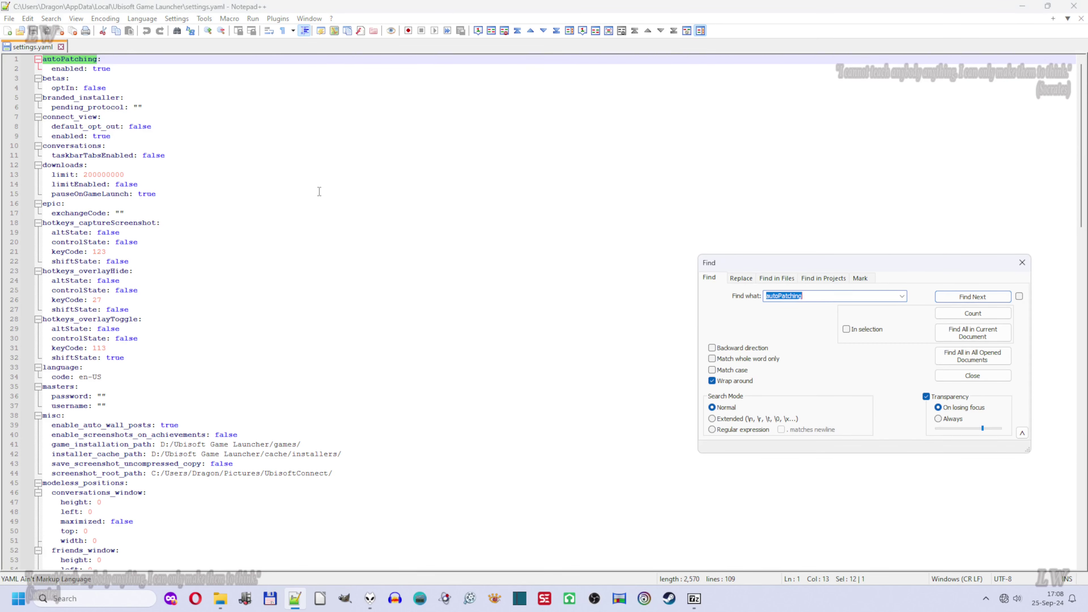
pyautogui.write('offline')
pyautogui.press('Return')
pyautogui.press('Escape')
# Step: Change offline from false to true, save settings.yaml, and close Notepad++
pyautogui.moveTo(115, 300); pyautogui.dragTo(93, 300)
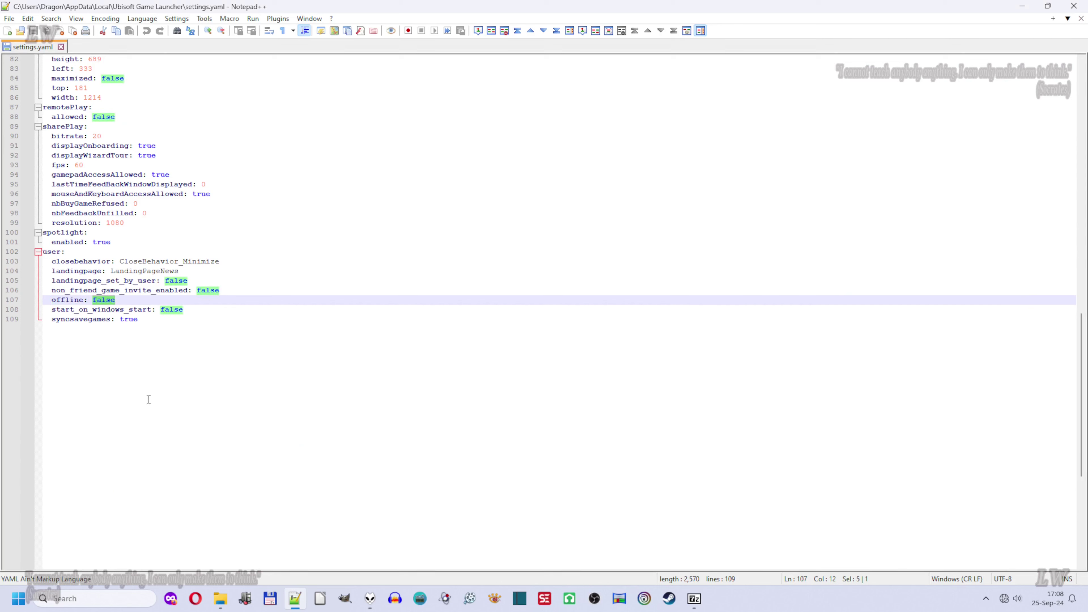
pyautogui.write('true')
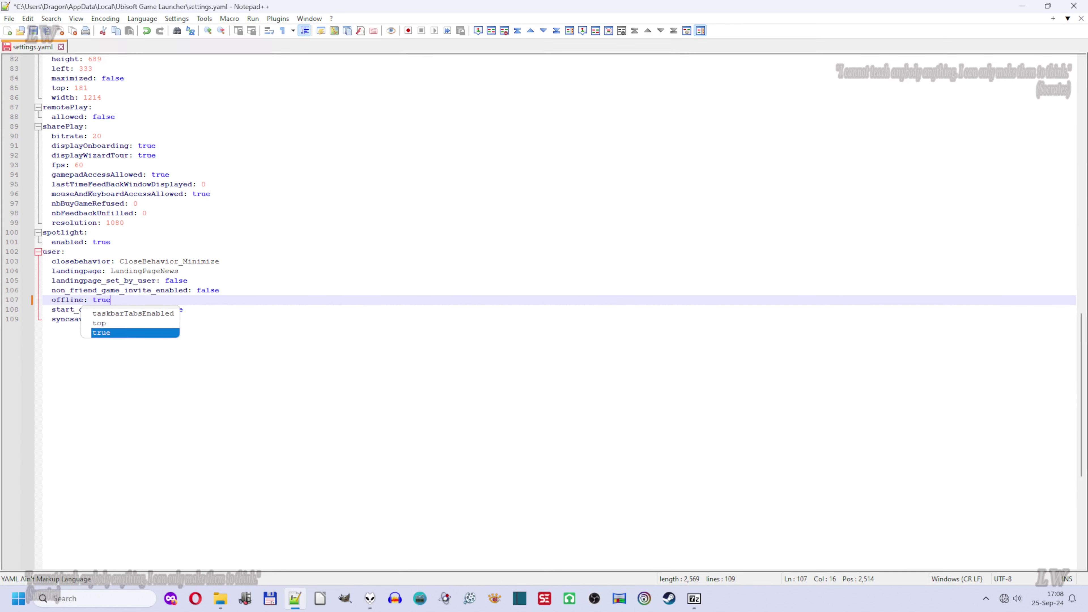
pyautogui.moveTo(111, 300); pyautogui.dragTo(43, 300)
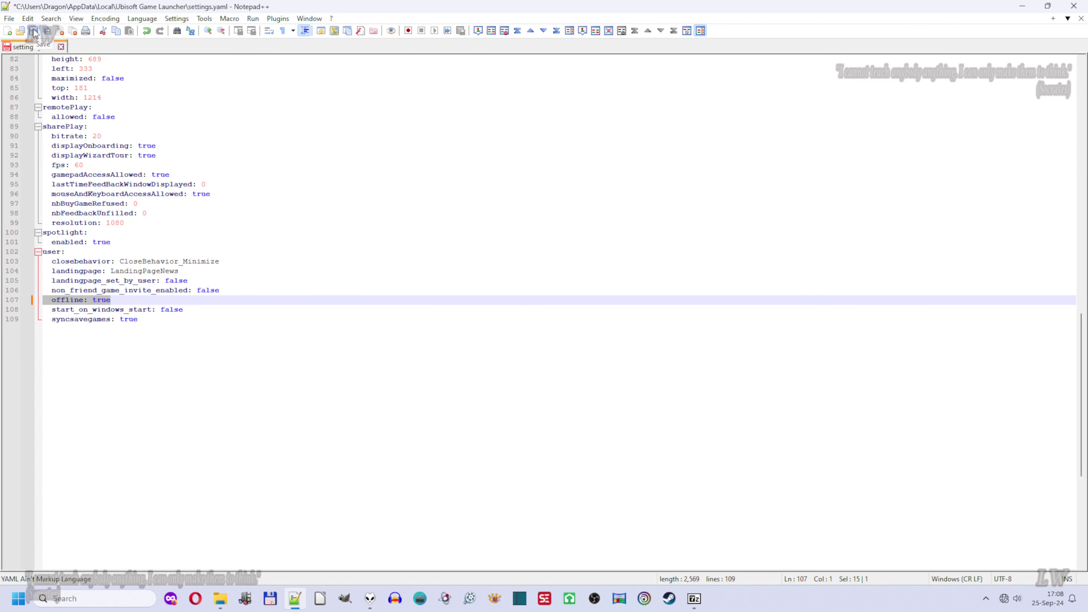
pyautogui.click(34, 33)
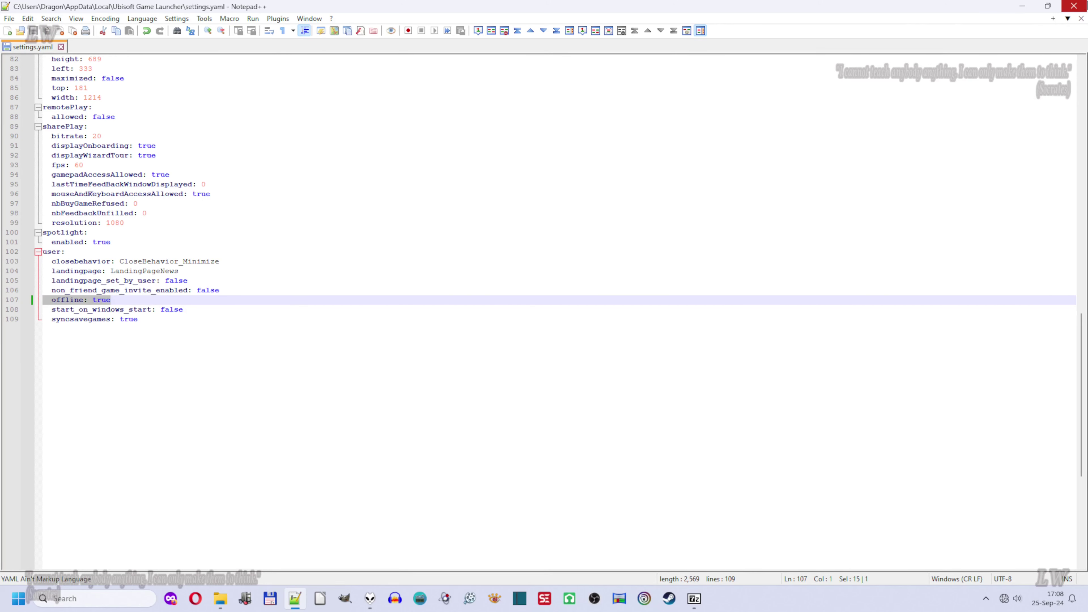
pyautogui.click(1079, 5)
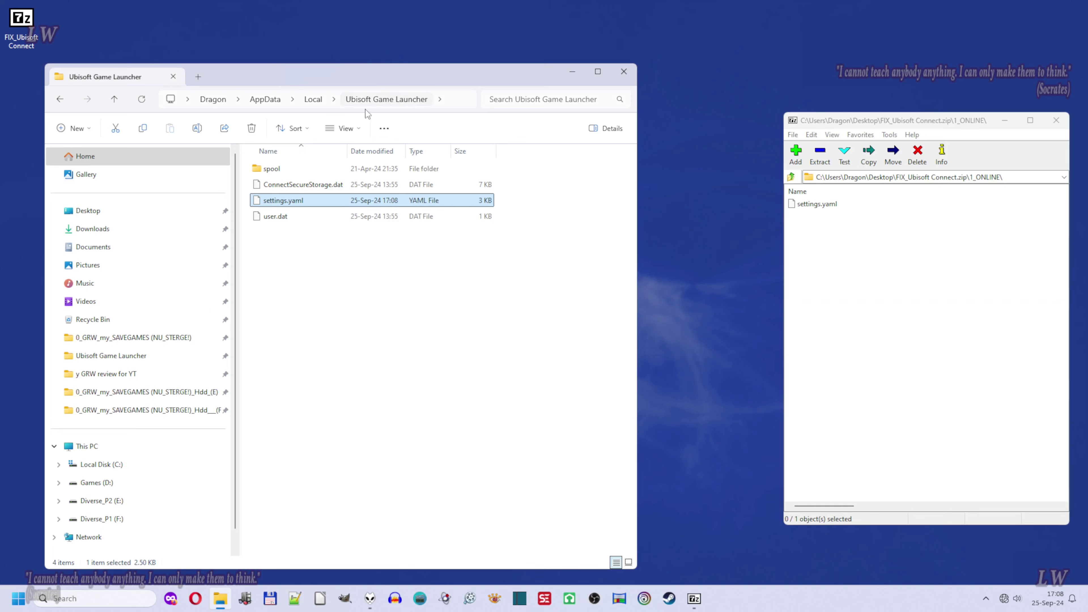
# Step: Tick Read-only in settings.yaml's Properties, apply it and close the dialog
pyautogui.rightClick(308, 203)
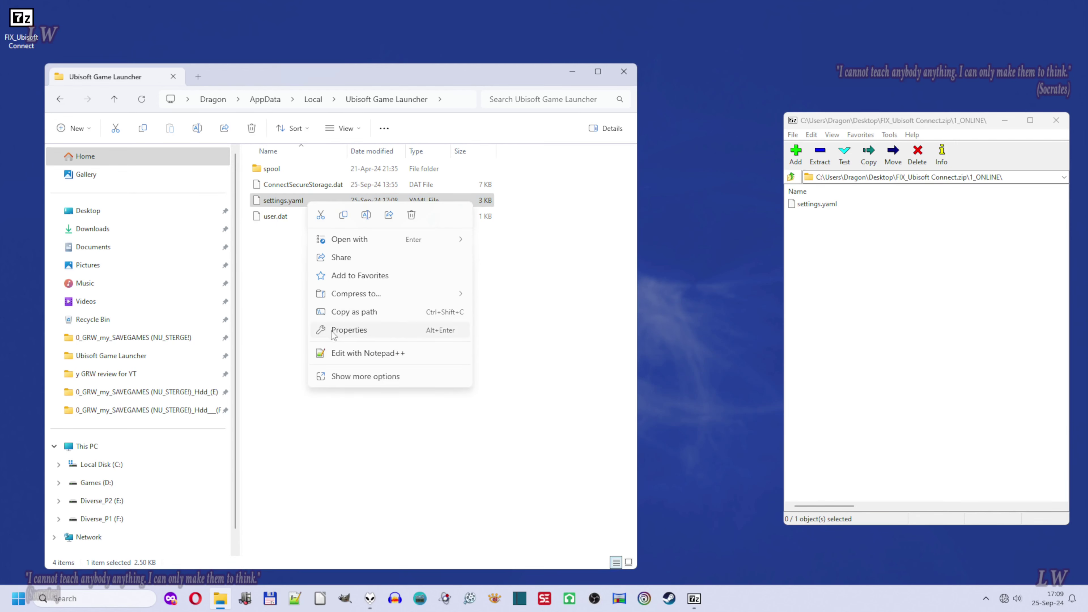
pyautogui.click(364, 330)
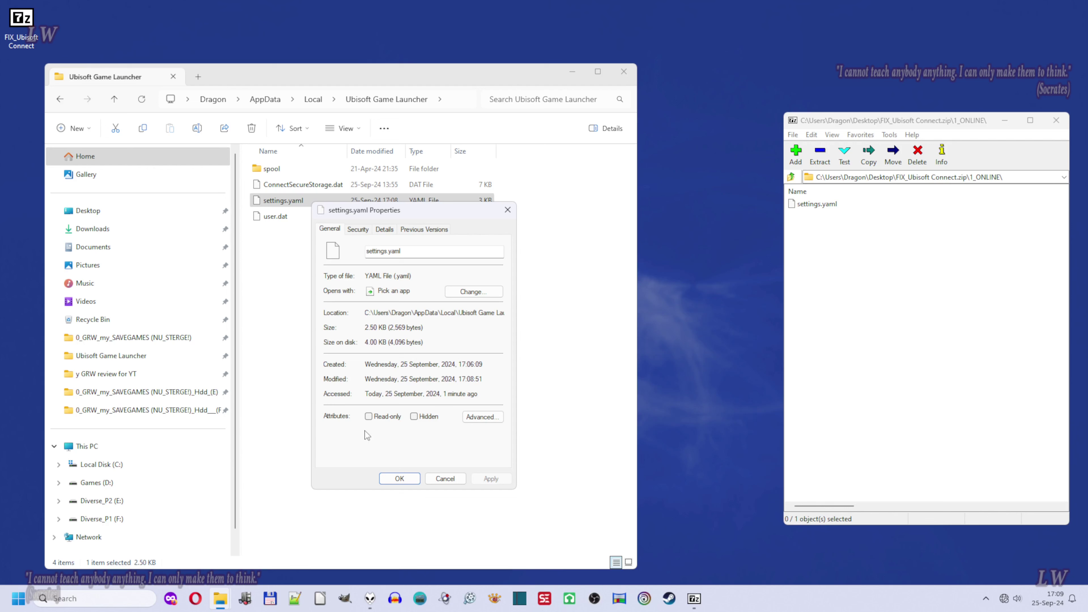
pyautogui.click(369, 415)
pyautogui.click(493, 479)
pyautogui.click(399, 479)
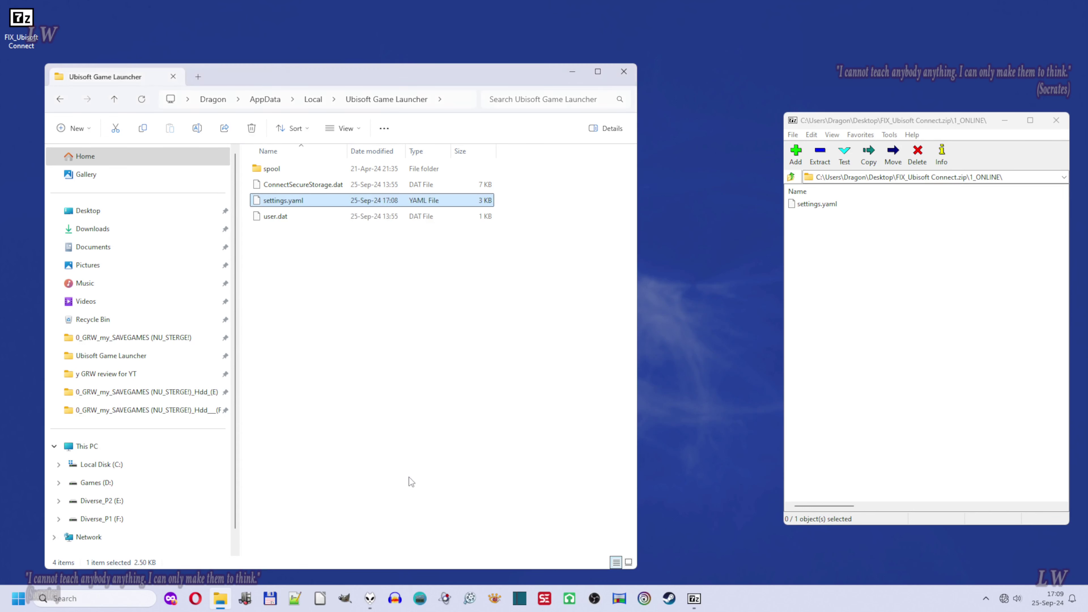
# Step: Browse the archive's 1_ONLINE and 2_Offline folders in 7-Zip, then close the archive window
pyautogui.click(885, 333)
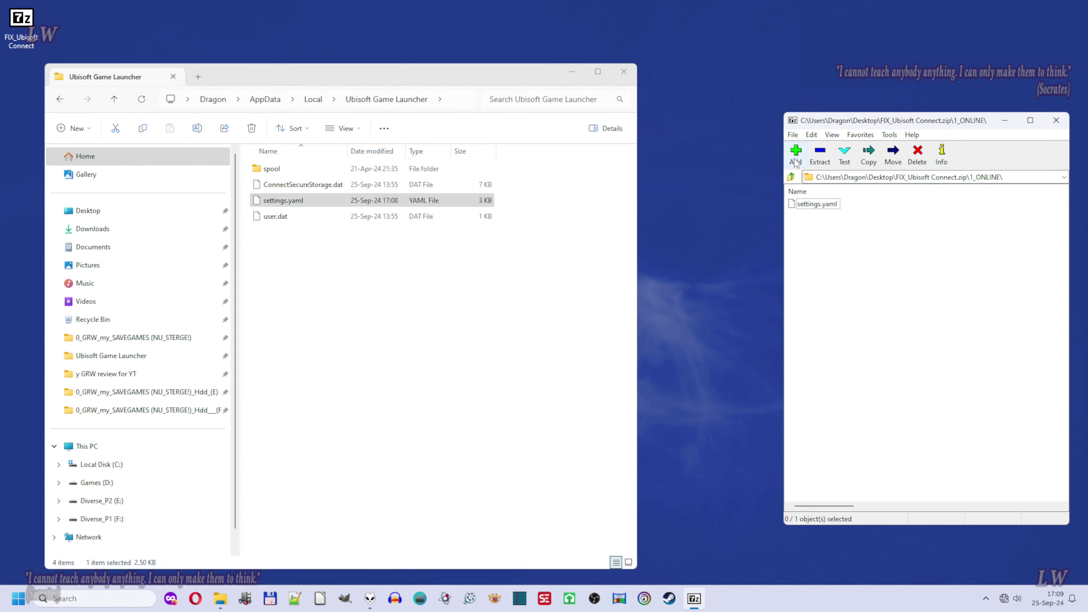
pyautogui.click(792, 176)
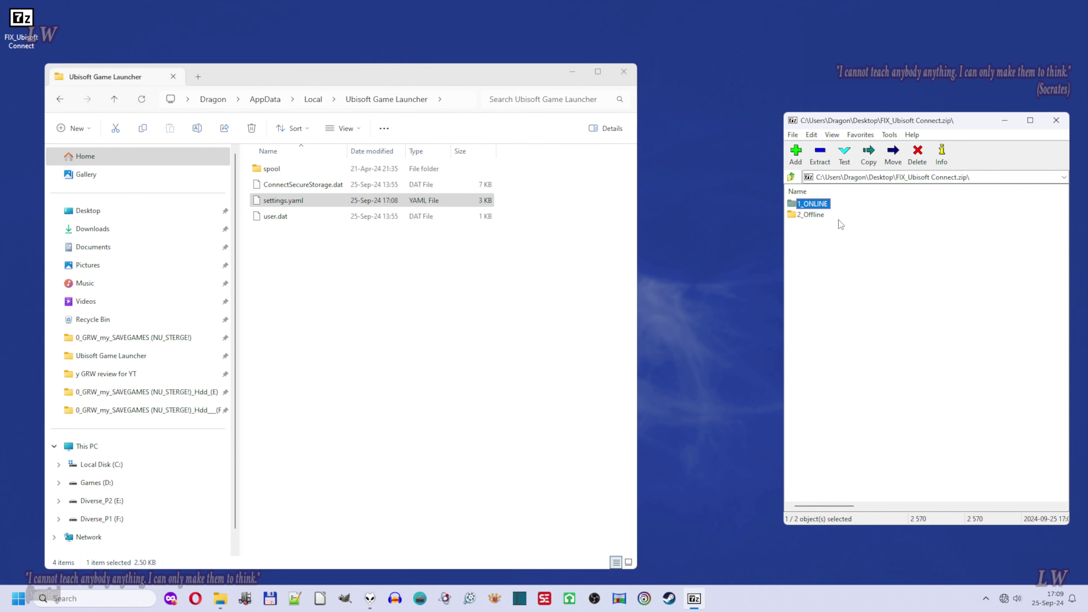
pyautogui.click(812, 215)
pyautogui.click(816, 204)
pyautogui.doubleClick(819, 206)
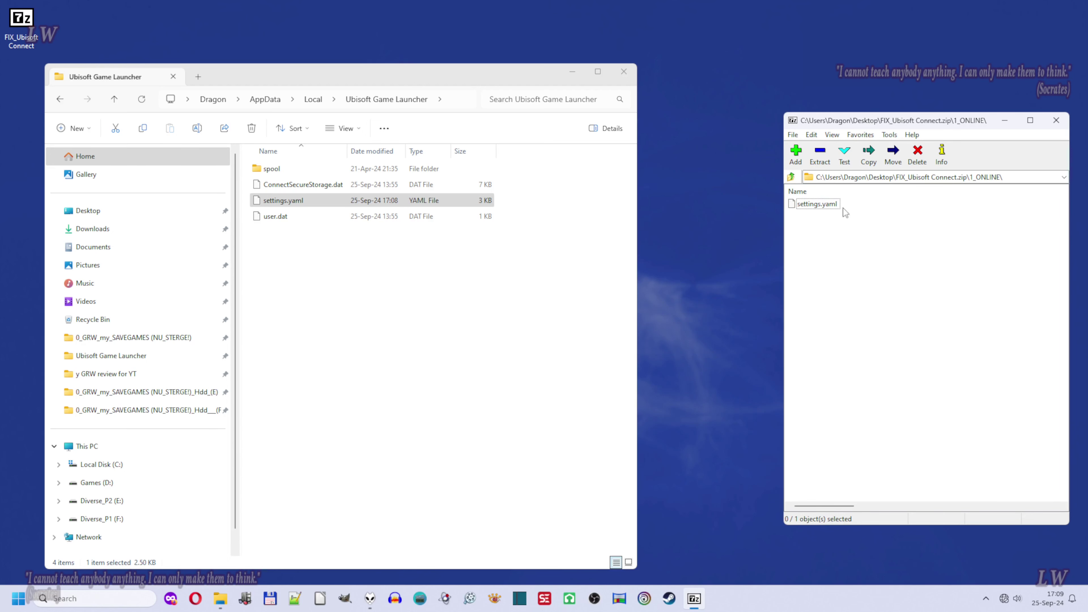
pyautogui.click(790, 176)
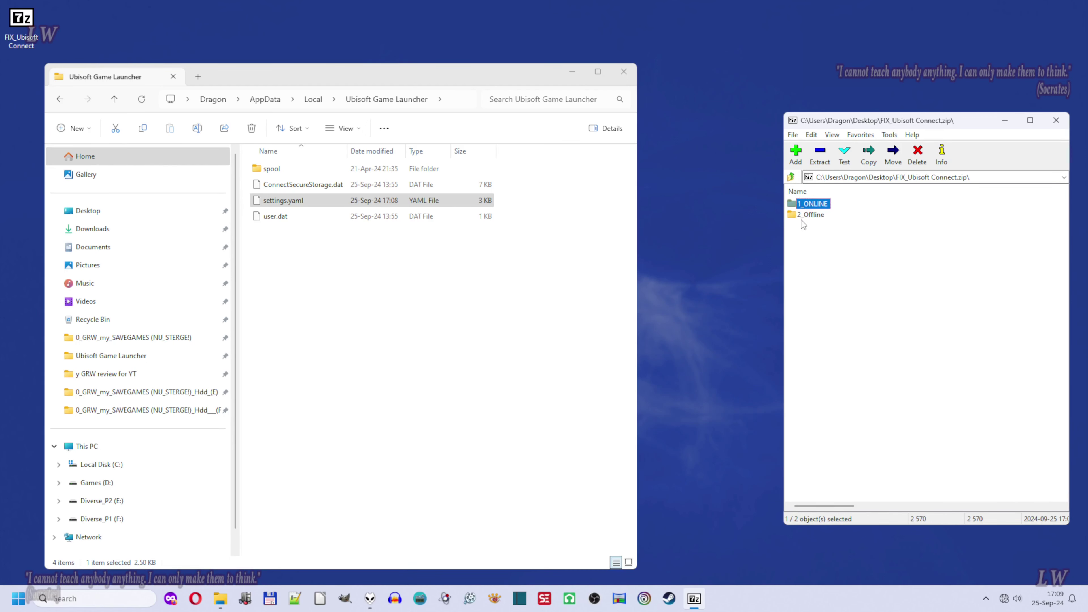
pyautogui.doubleClick(816, 215)
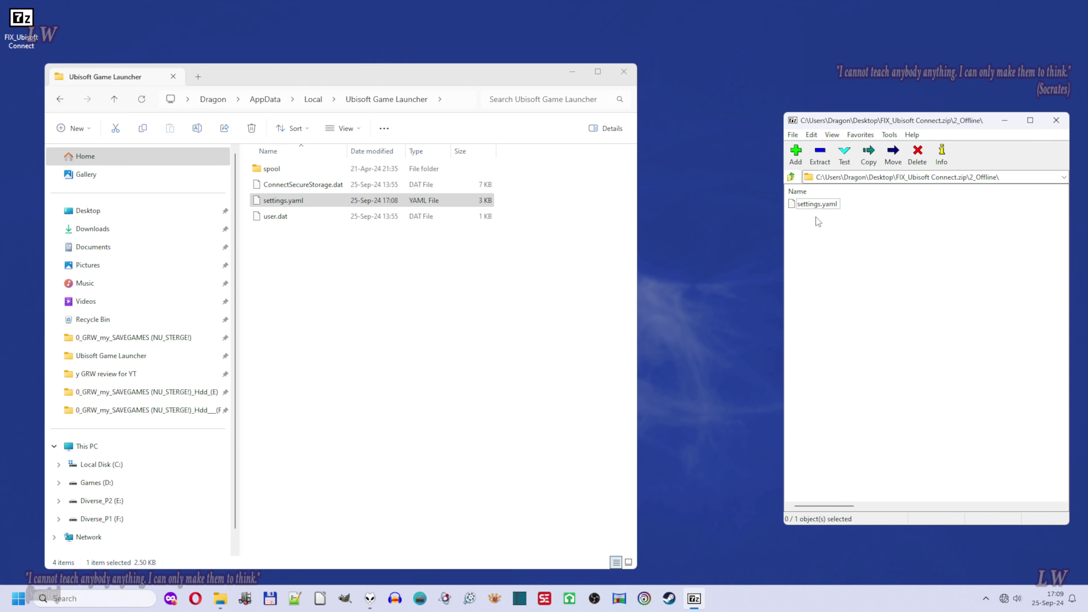
pyautogui.click(791, 176)
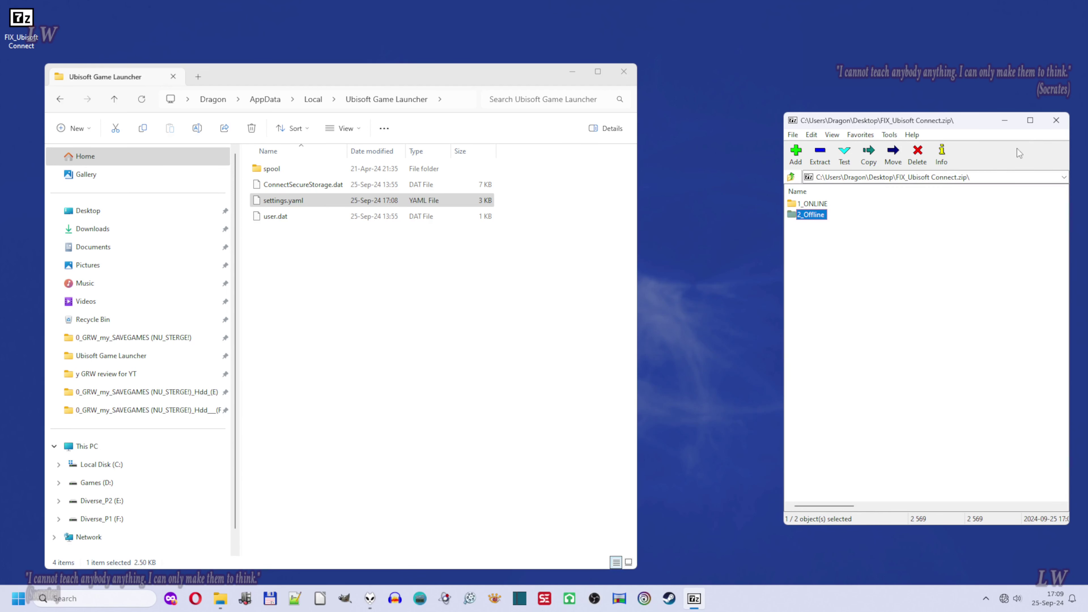
pyautogui.click(1054, 122)
# Step: Close File Explorer, launch Ubisoft Connect to verify it reports offline, then quit it
pyautogui.click(624, 71)
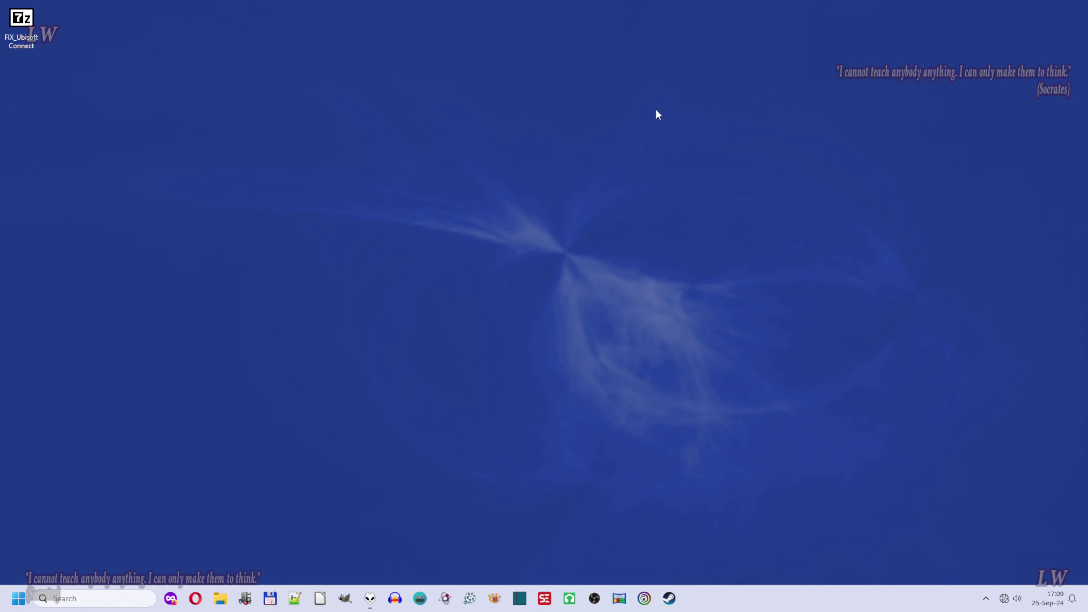
pyautogui.click(644, 598)
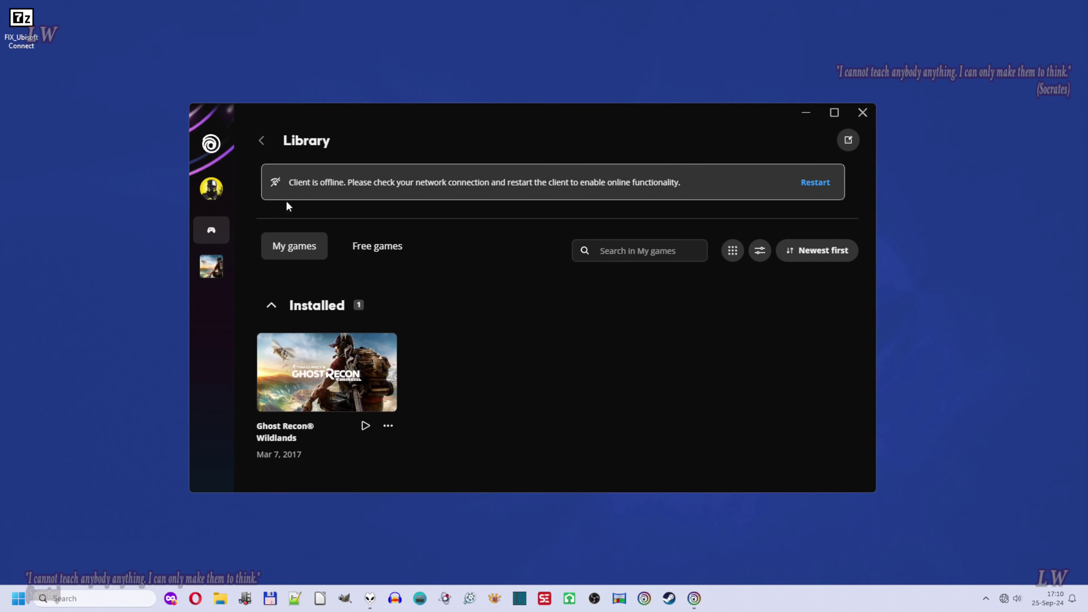
pyautogui.click(211, 188)
pyautogui.click(299, 282)
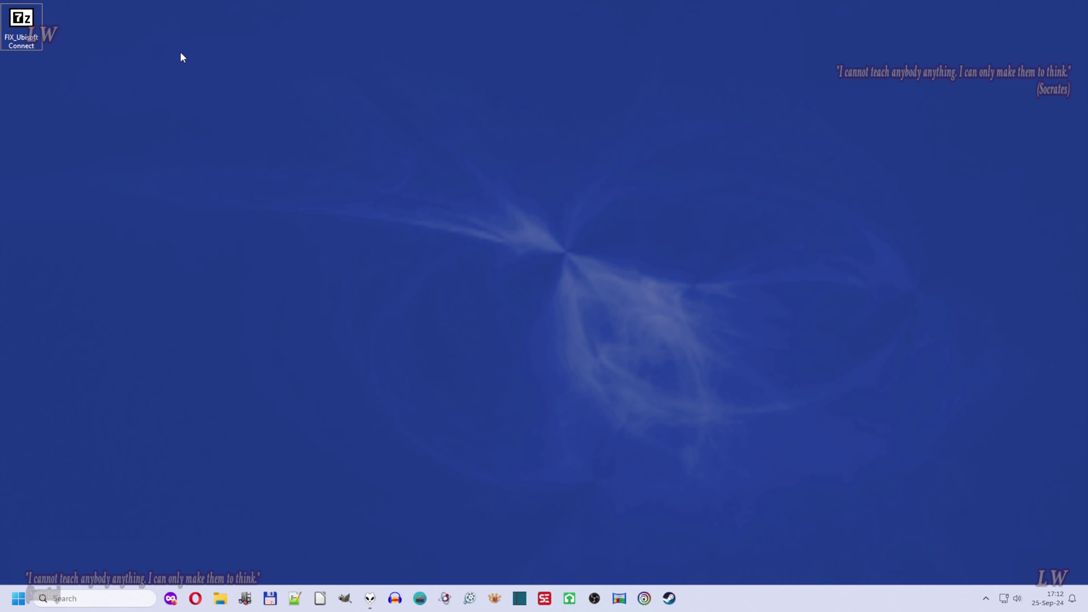
# Step: Reach the Ubisoft Game Launcher folder via %localappdata% and reopen the FIX_Ubisoft Connect archive
pyautogui.click(65, 598)
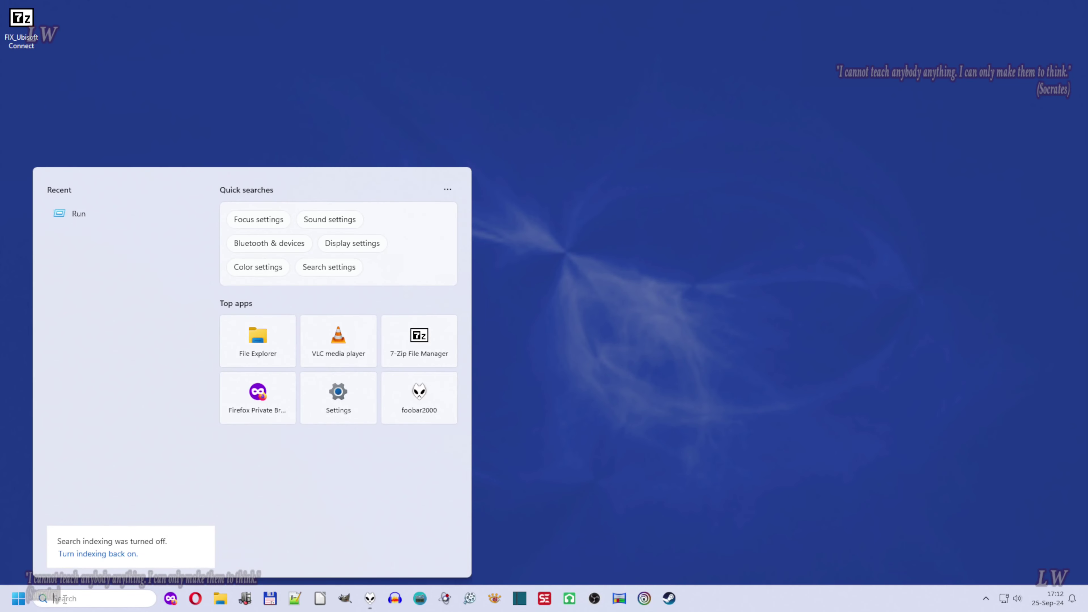
pyautogui.write('run')
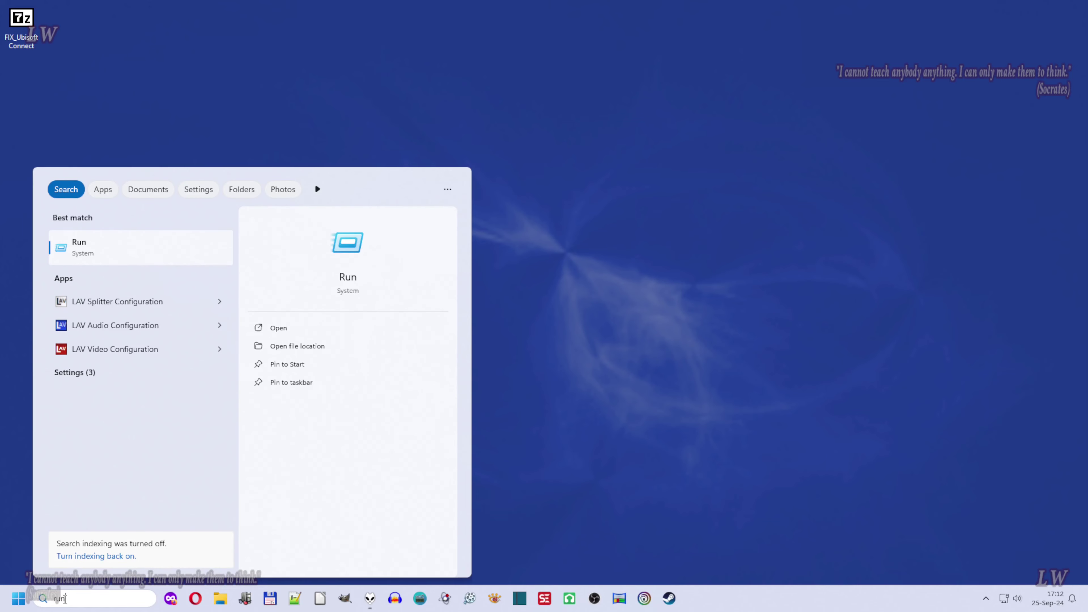
pyautogui.click(96, 252)
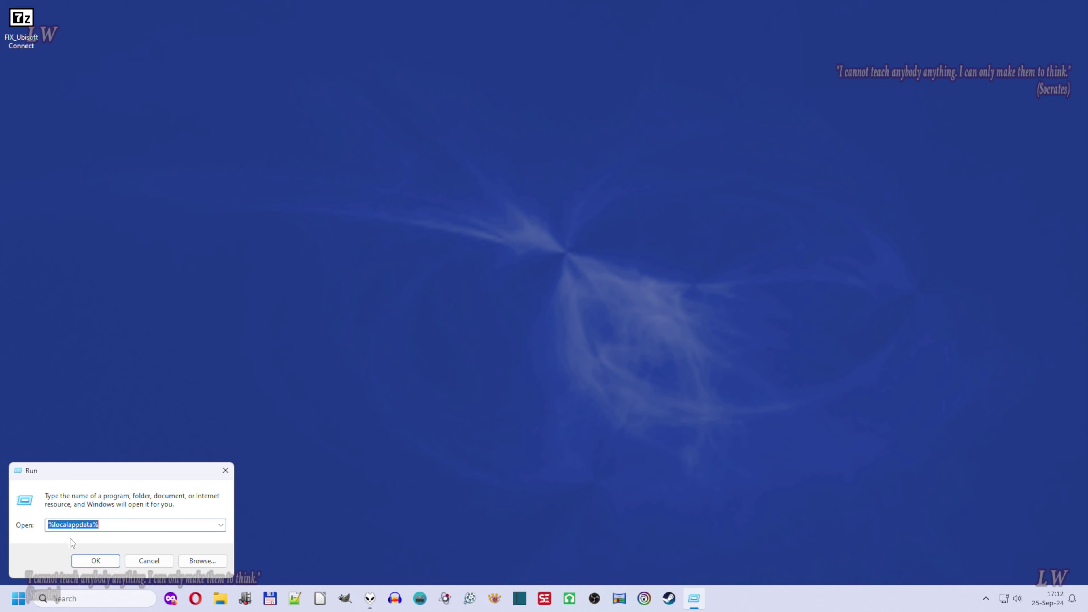
pyautogui.click(76, 566)
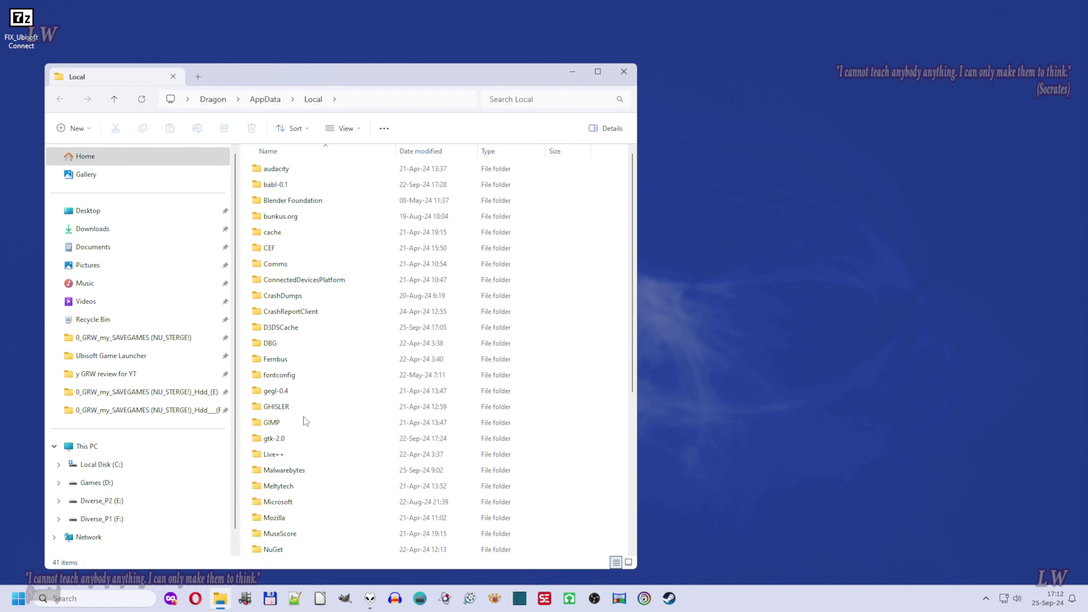
pyautogui.scroll(-5, 293, 480)
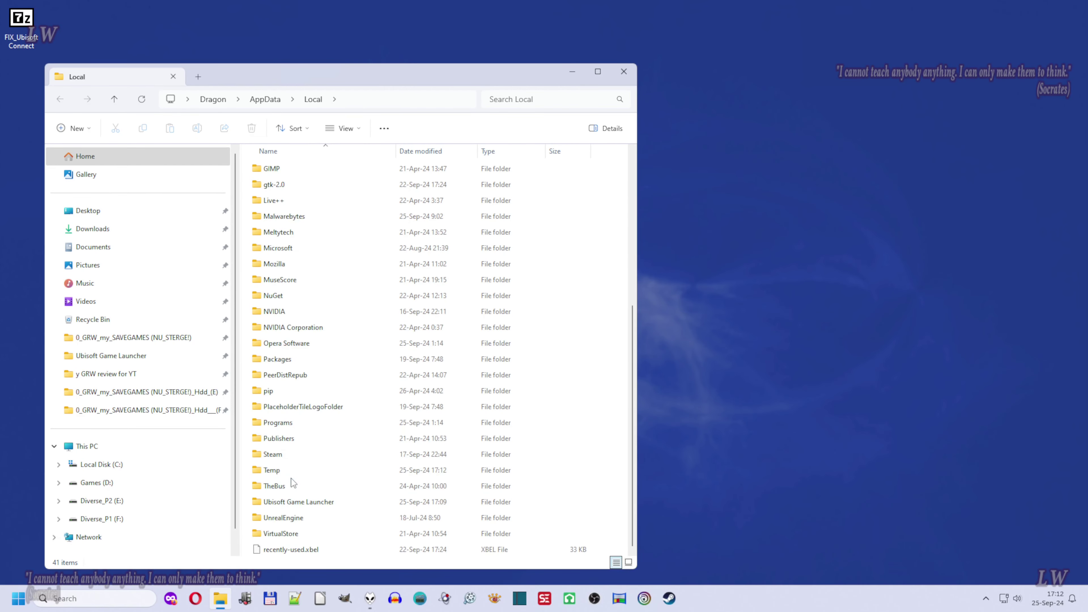
pyautogui.doubleClick(312, 502)
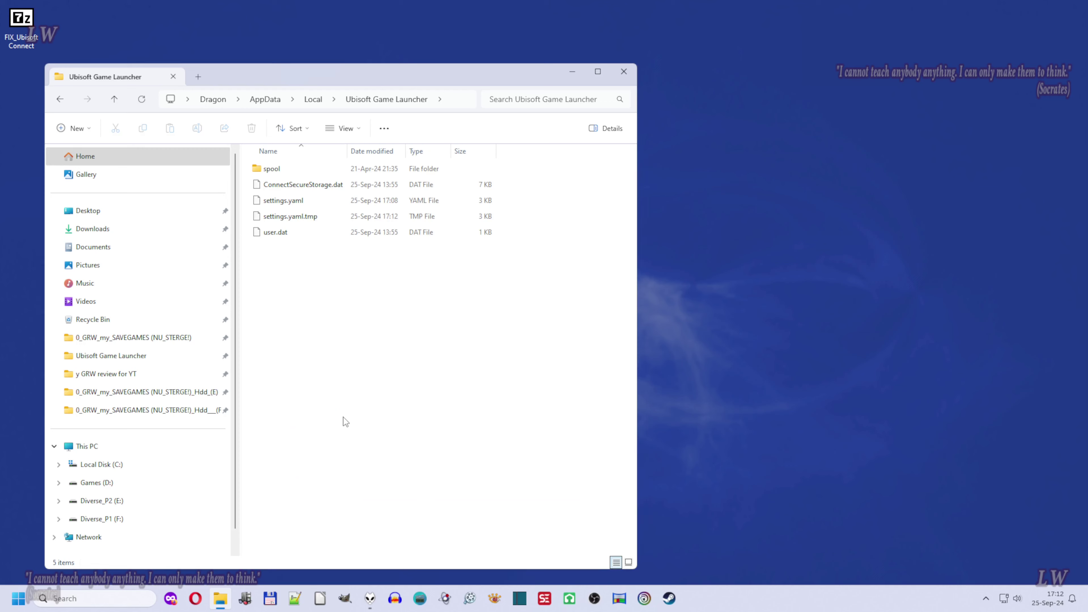
pyautogui.doubleClick(30, 20)
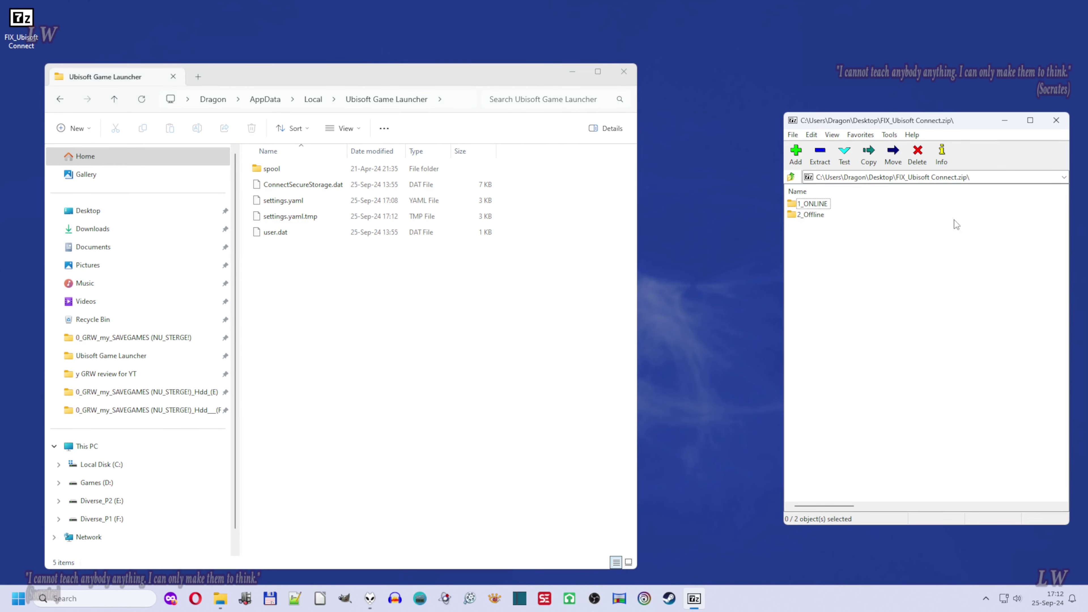
# Step: Copy the 1_ONLINE settings.yaml over the launcher's copy, replacing it, and close File Explorer
pyautogui.doubleClick(816, 206)
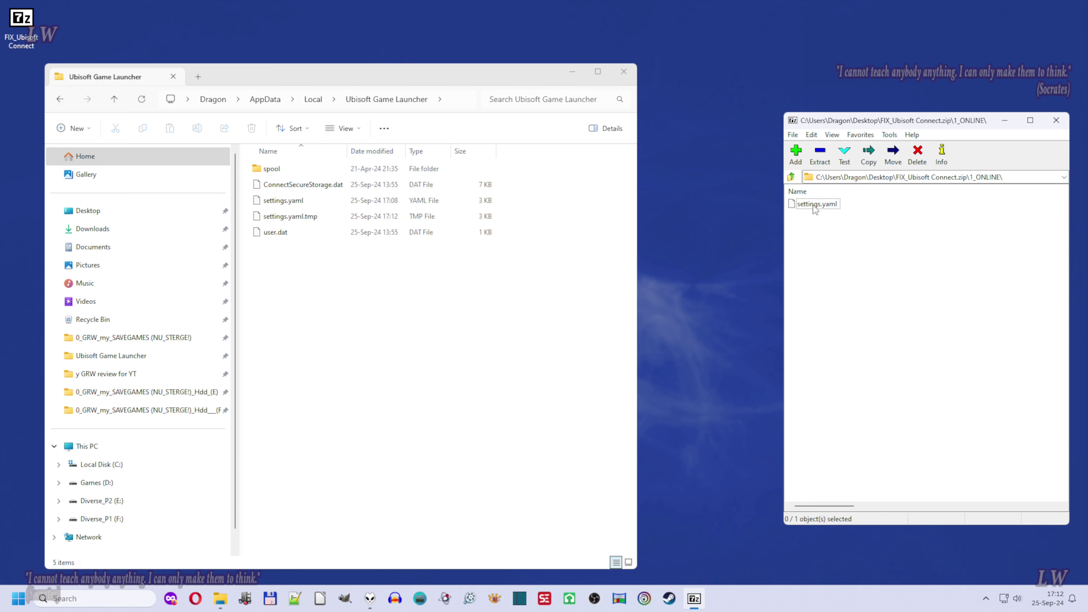
pyautogui.click(817, 207)
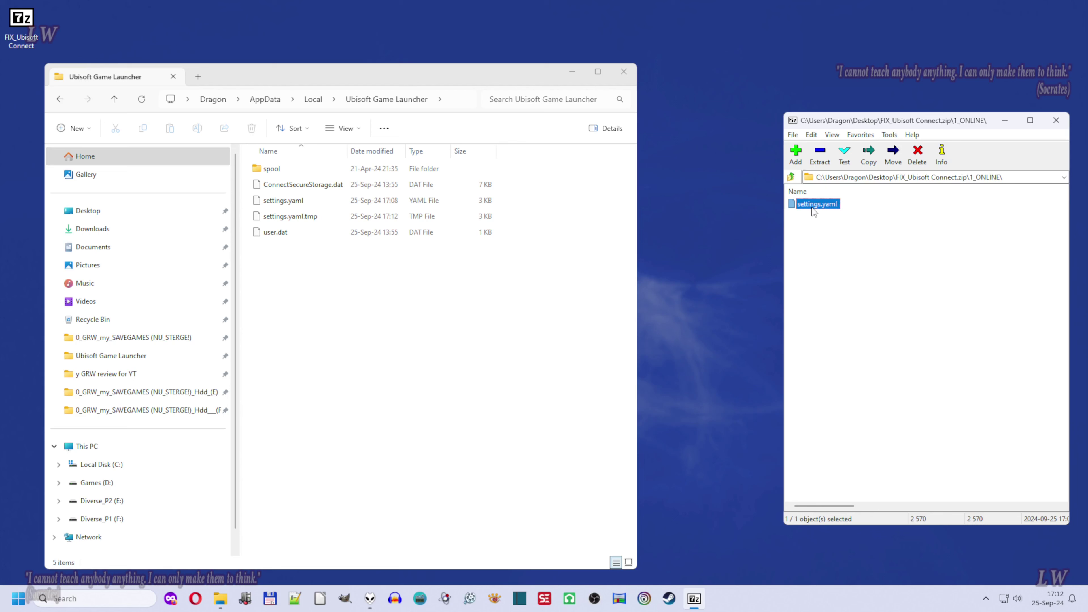
pyautogui.moveTo(813, 212); pyautogui.dragTo(419, 279)
pyautogui.click(549, 207)
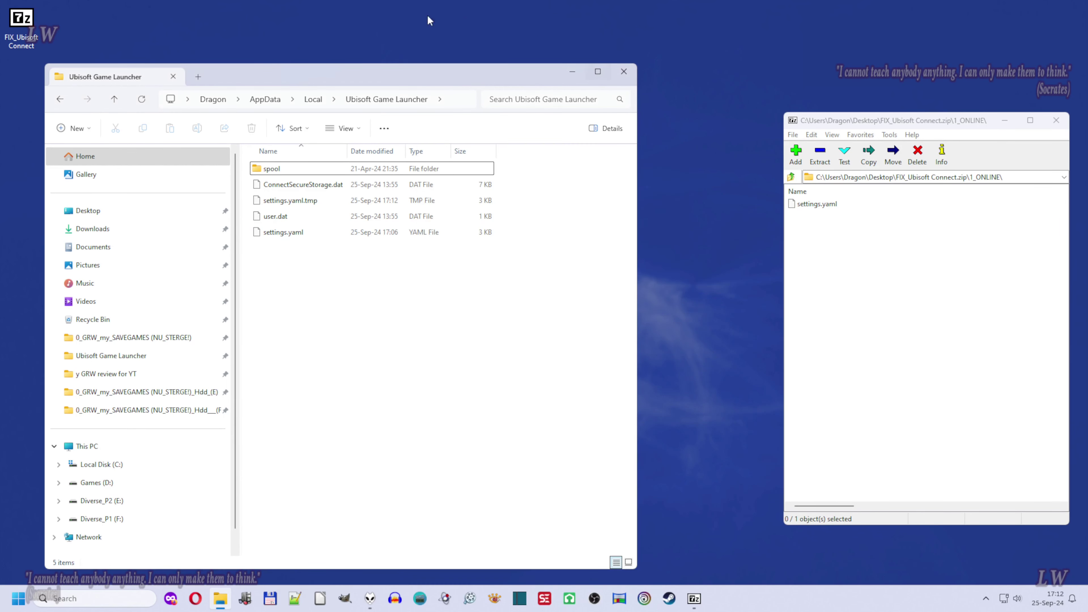
pyautogui.click(624, 72)
# Step: Close the 7-Zip archive window, start Ubisoft Connect and go to its game Library
pyautogui.click(1056, 120)
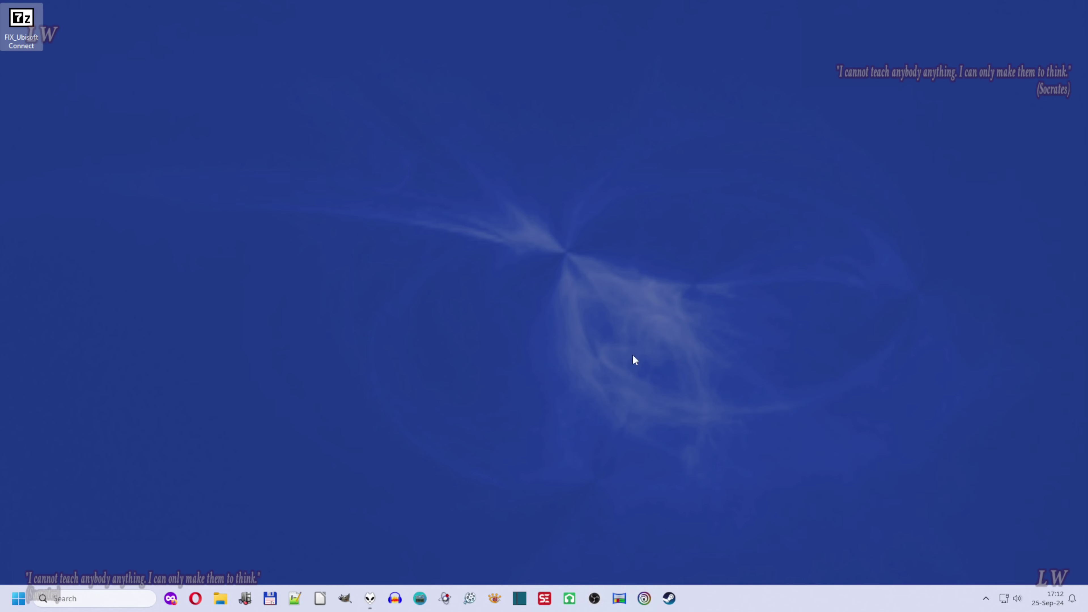
pyautogui.click(644, 598)
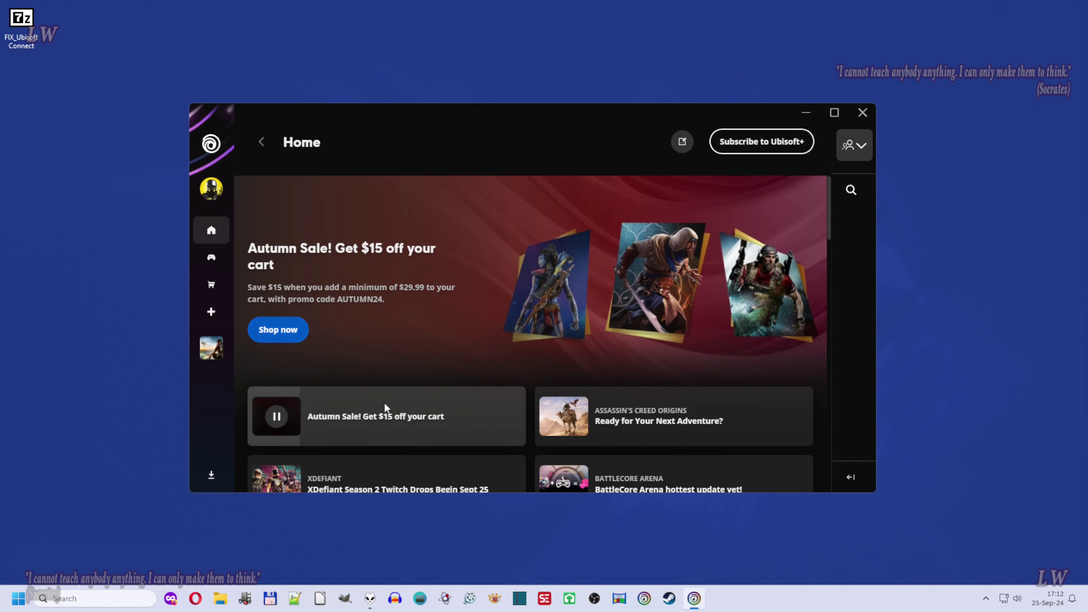
pyautogui.scroll(-6, 595, 343)
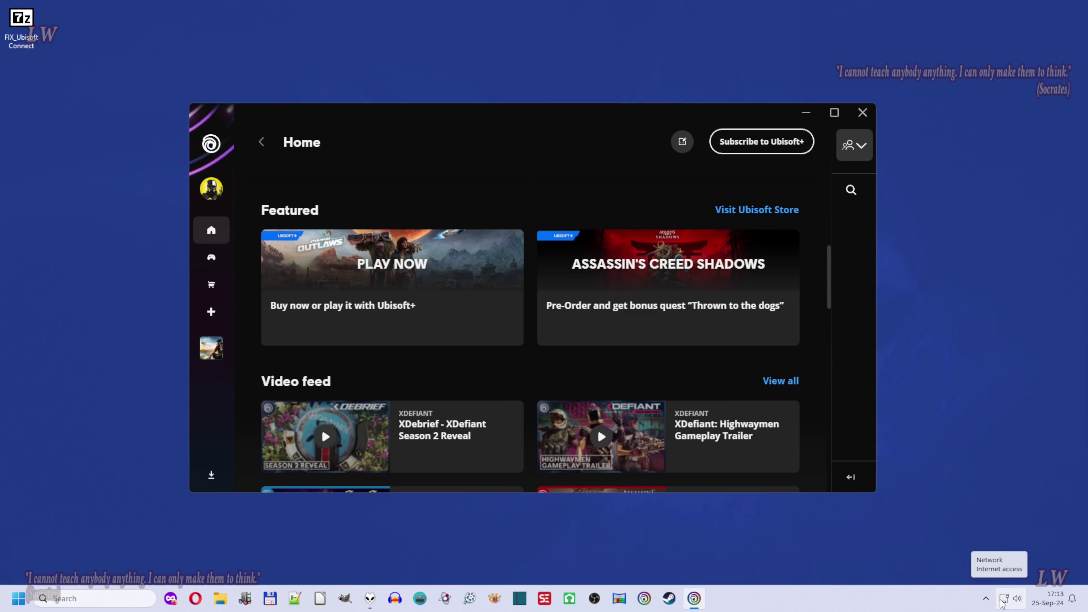
pyautogui.click(211, 257)
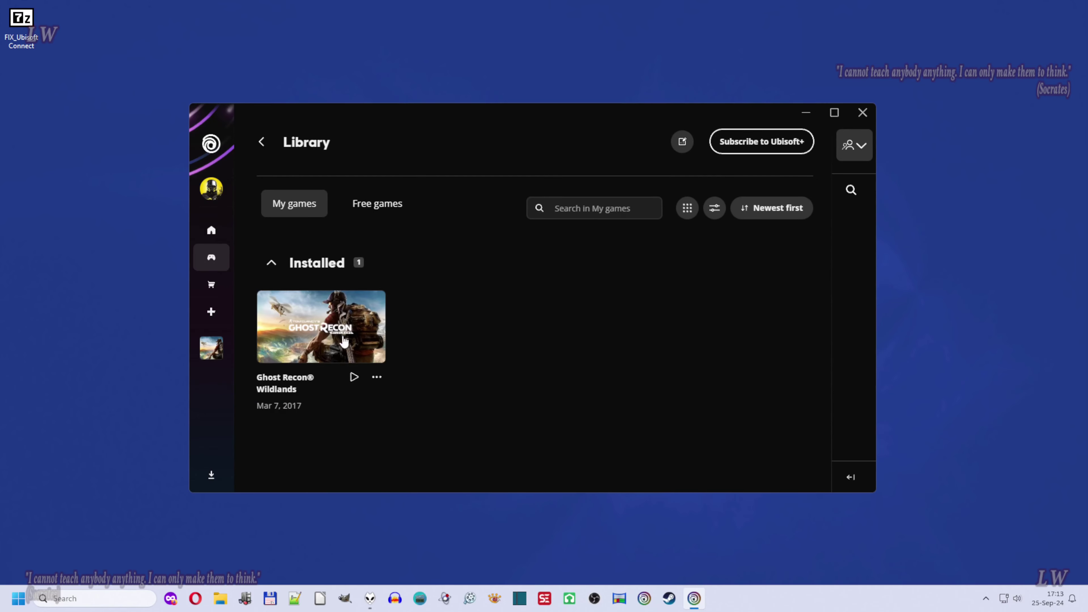
# Step: Browse the Free games and My games lists, then launch Ghost Recon Wildlands
pyautogui.click(386, 211)
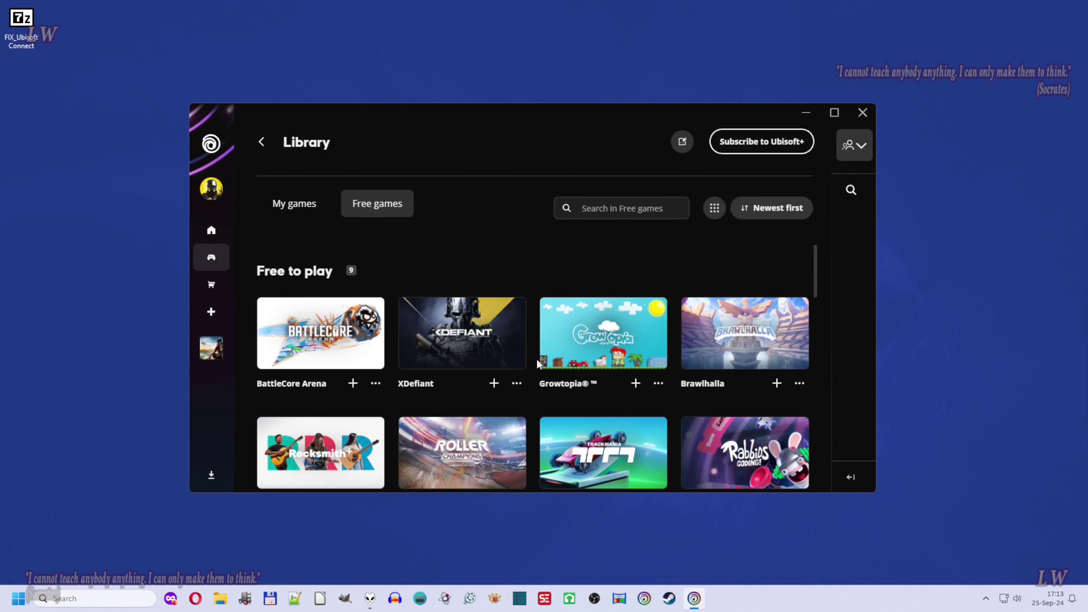
pyautogui.scroll(-15, 539, 377)
pyautogui.scroll(12, 540, 377)
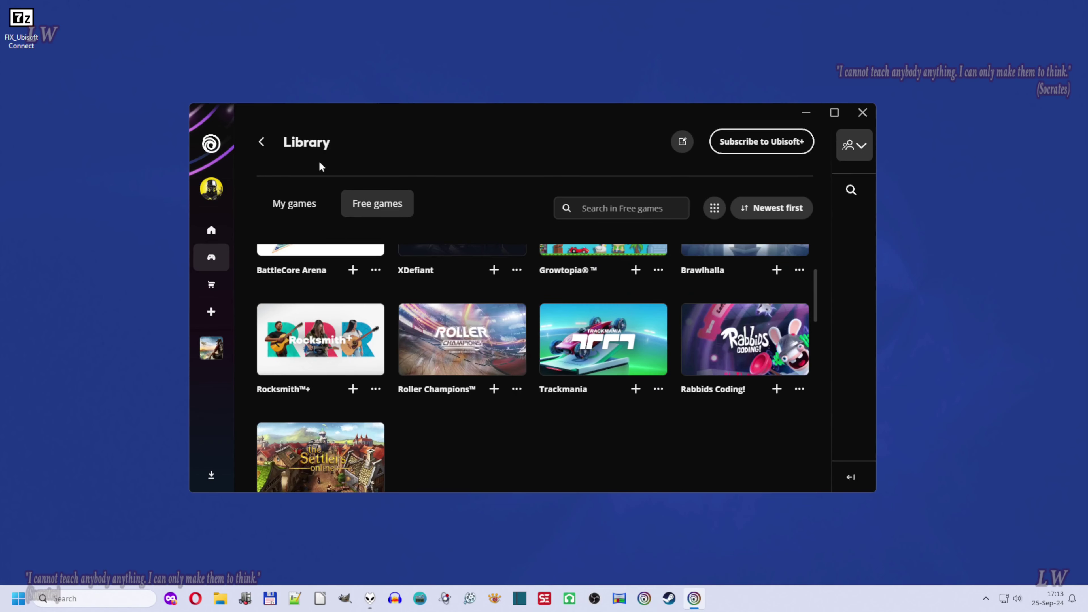
pyautogui.click(298, 205)
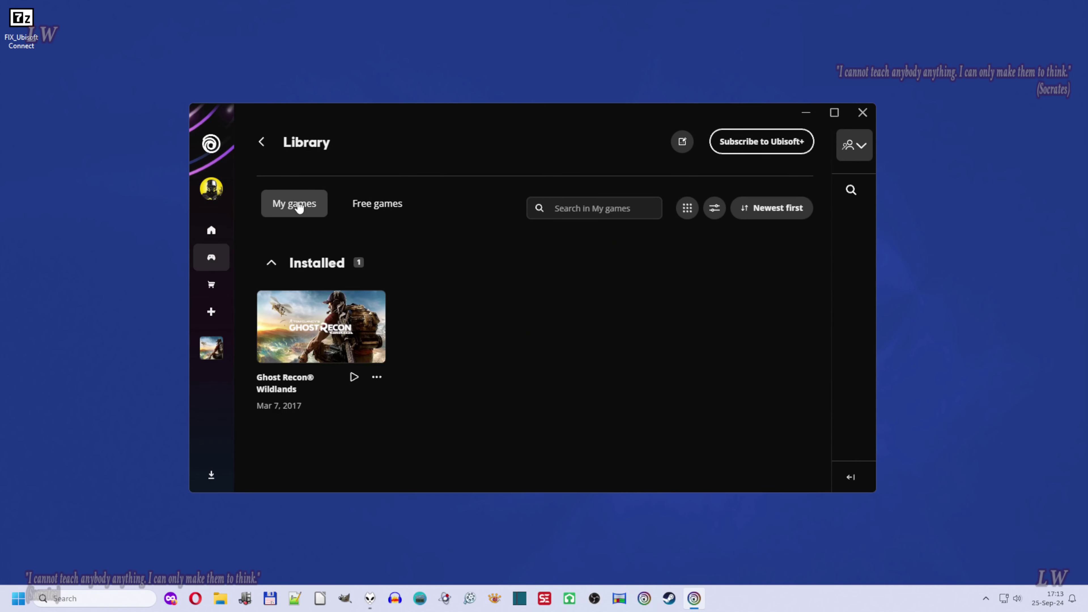
pyautogui.click(354, 377)
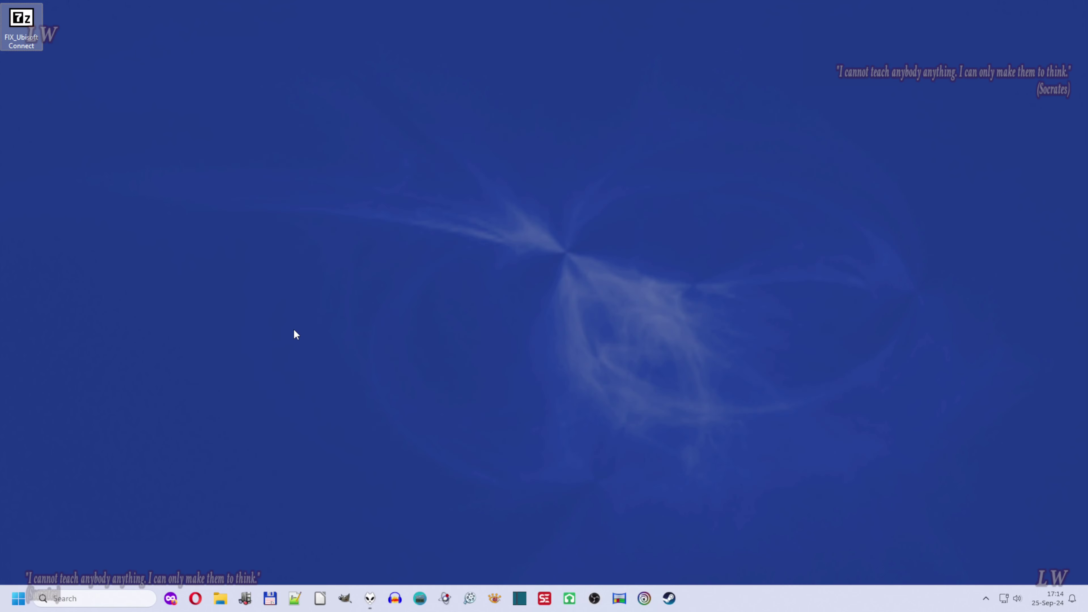
# Step: Open the %localappdata% folder through the Run dialog
pyautogui.click(87, 600)
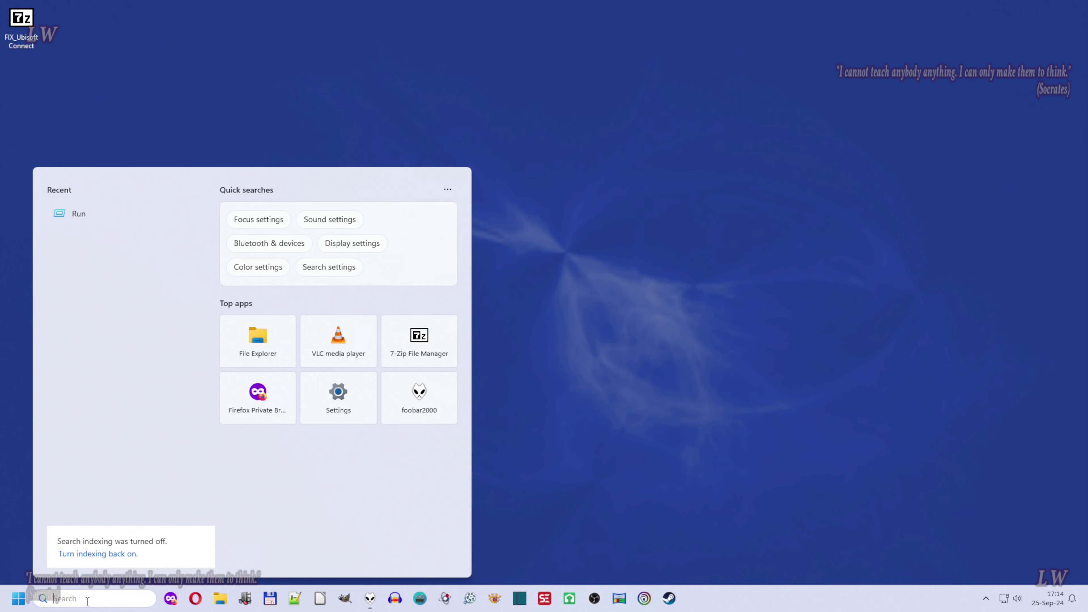
pyautogui.write('run')
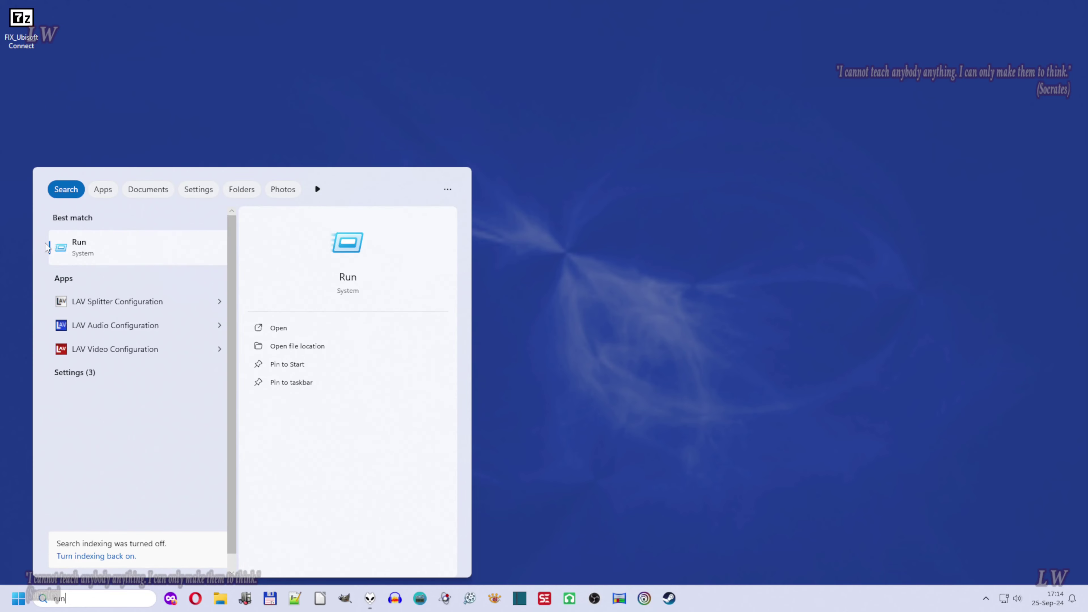
pyautogui.click(72, 254)
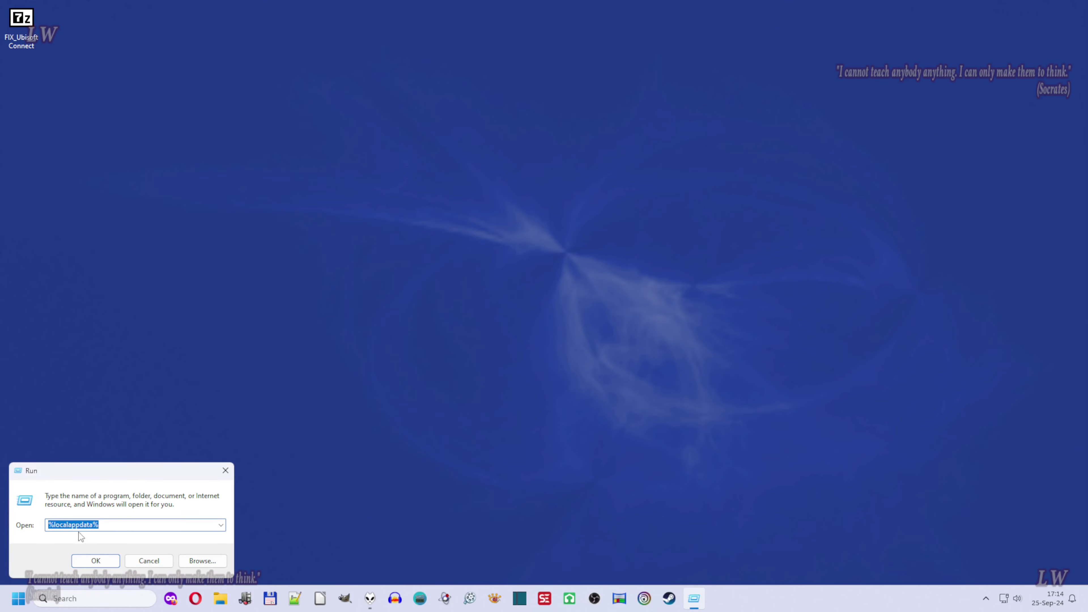
pyautogui.click(95, 560)
# Step: Open the Ubisoft Game Launcher folder and the FIX_Ubisoft Connect.zip archive beside it
pyautogui.scroll(-5, 277, 479)
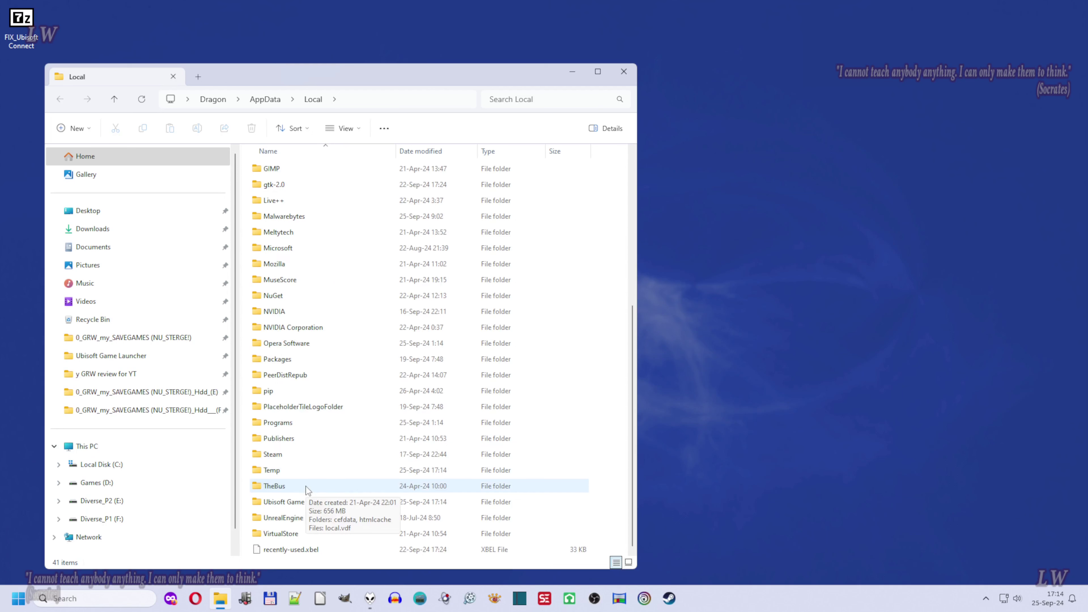
pyautogui.doubleClick(288, 505)
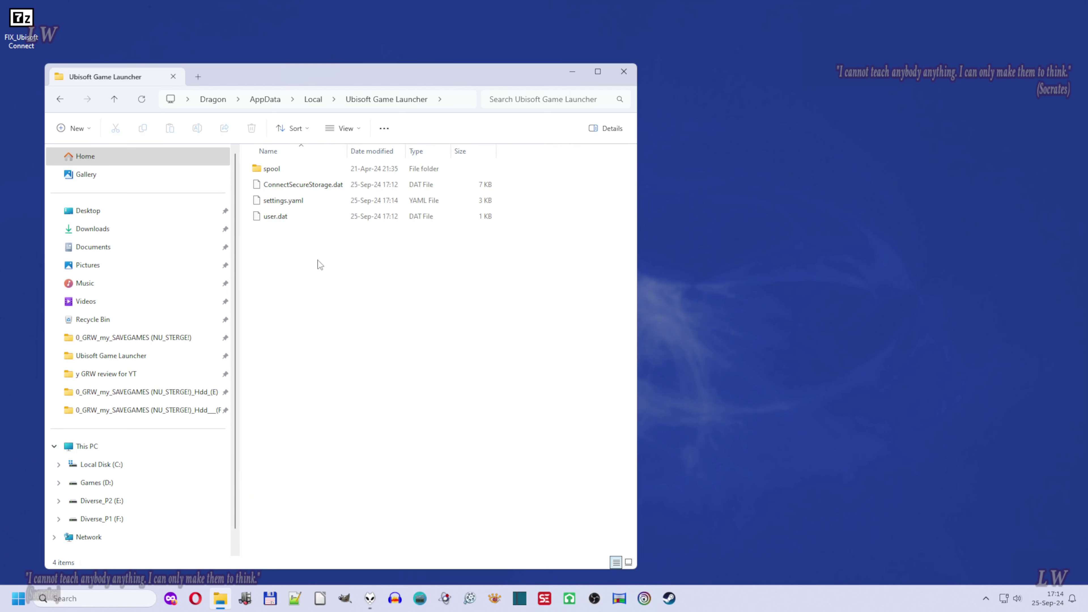
pyautogui.doubleClick(14, 31)
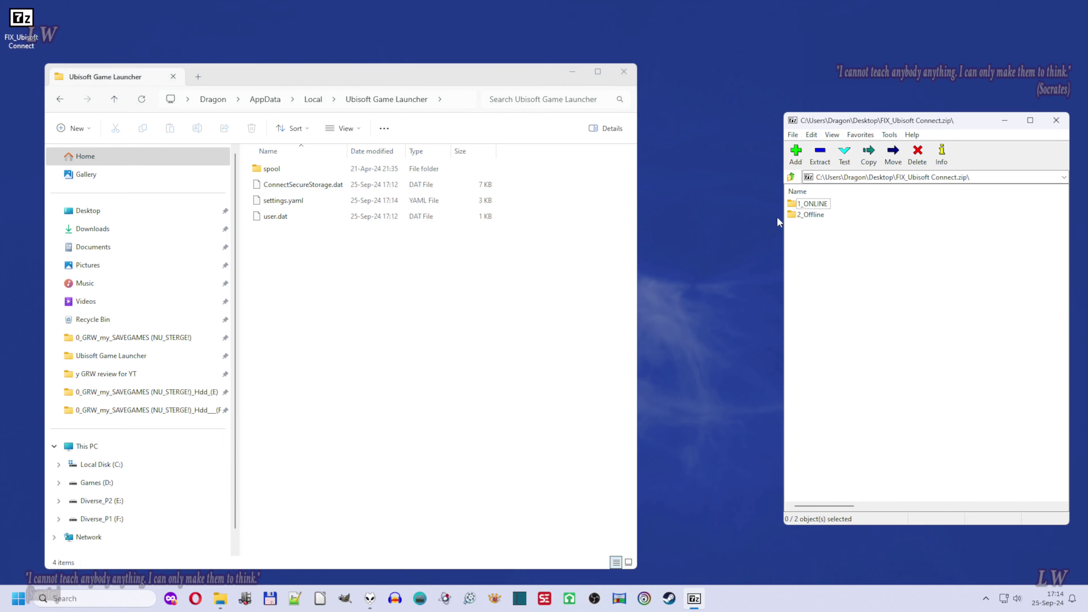
# Step: Replace the launcher's settings.yaml with the 2_Offline copy, then close 7-Zip and Explorer
pyautogui.click(796, 215)
pyautogui.doubleClick(795, 217)
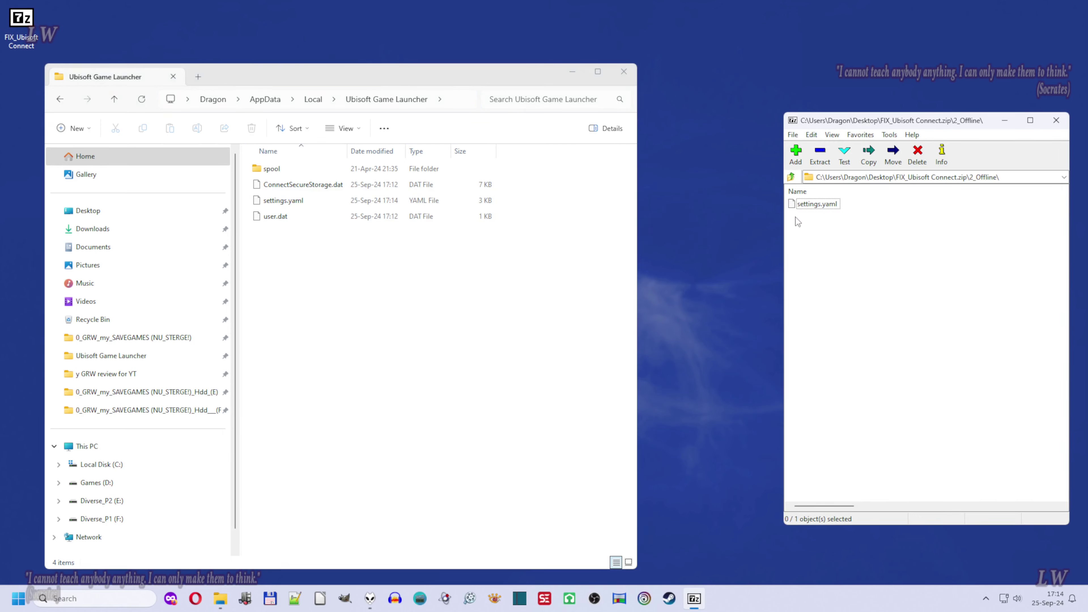
pyautogui.click(795, 205)
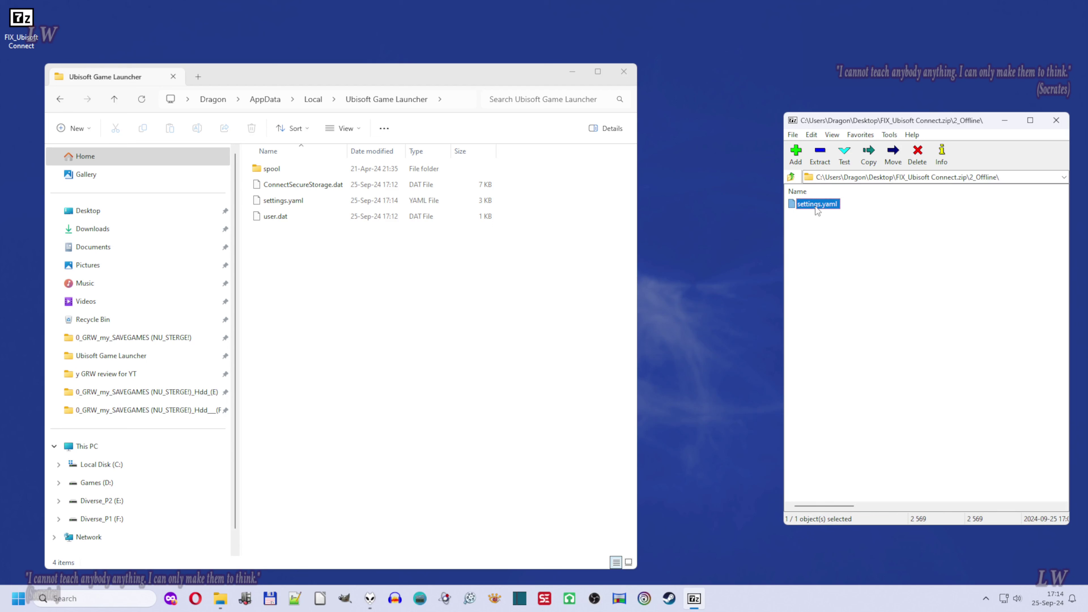
pyautogui.moveTo(816, 208); pyautogui.dragTo(326, 263)
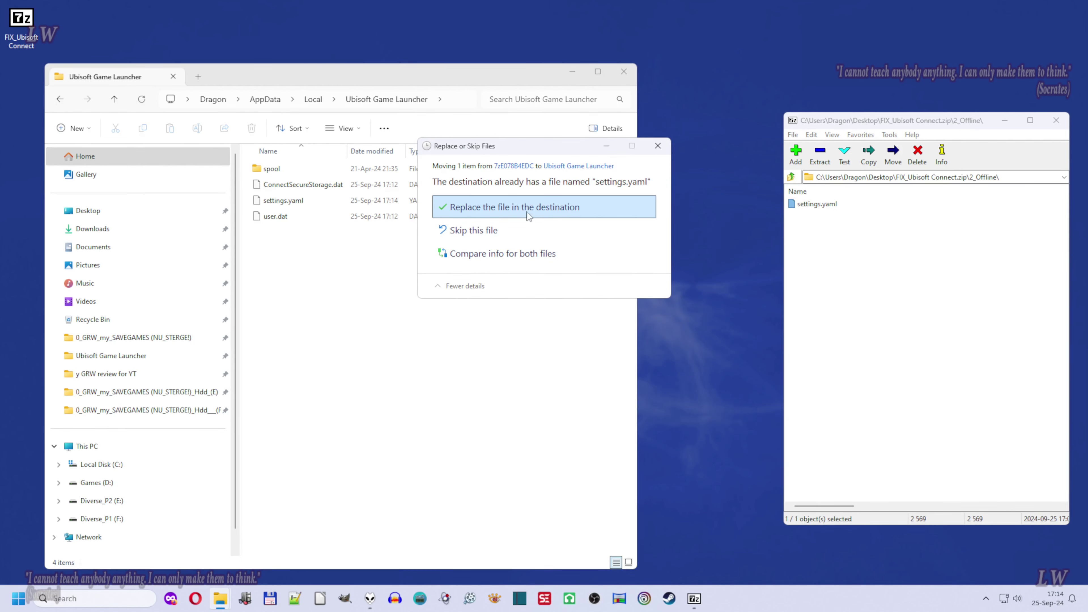
pyautogui.click(532, 210)
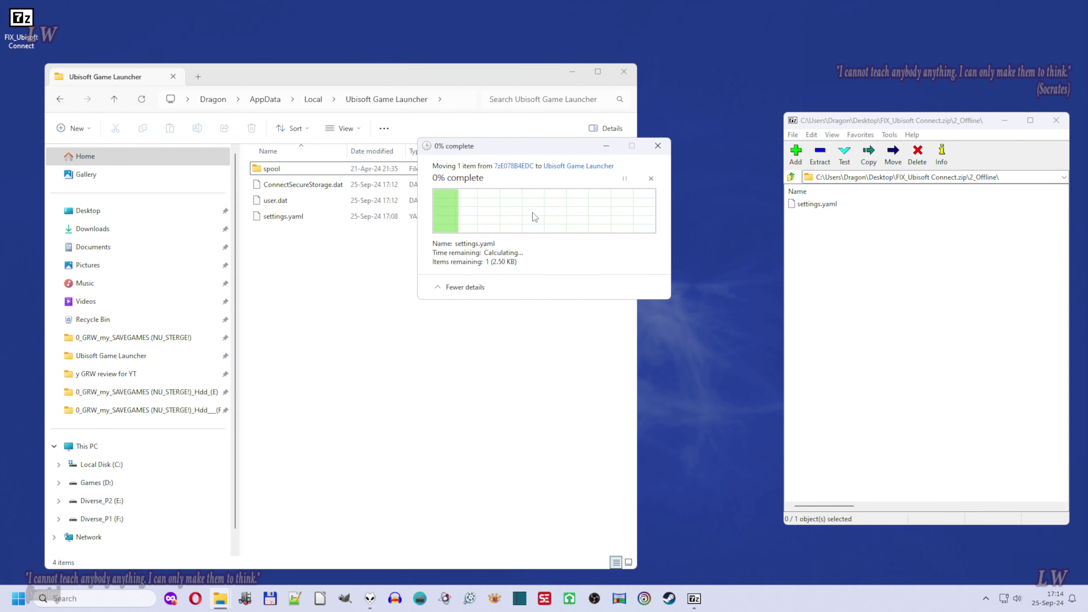
pyautogui.click(1056, 120)
pyautogui.click(624, 72)
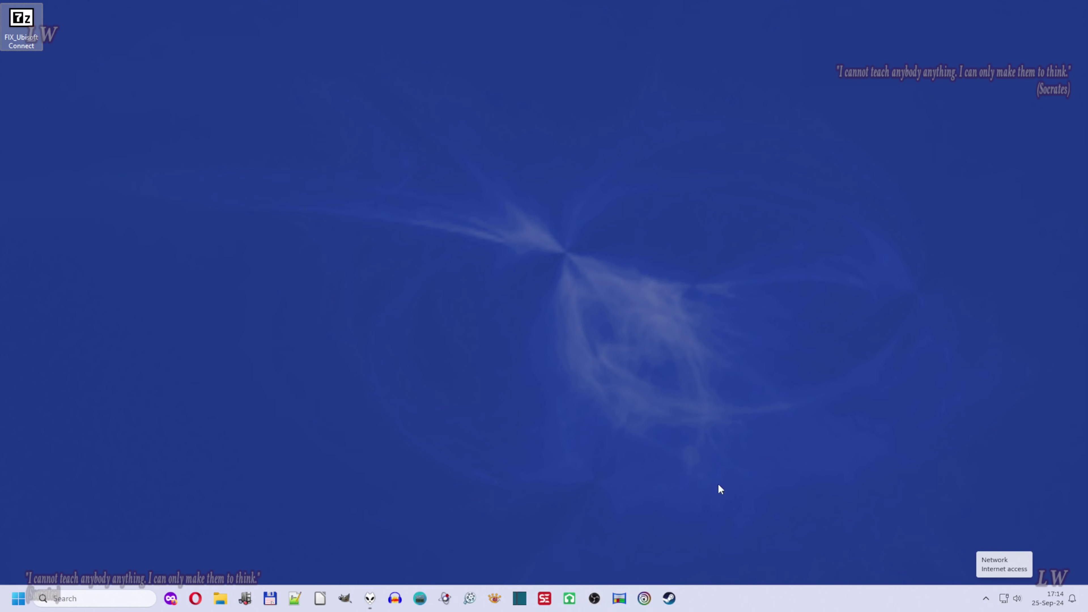
# Step: Start Ubisoft Connect, now showing 'Client is offline', and play Ghost Recon Wildlands
pyautogui.click(644, 598)
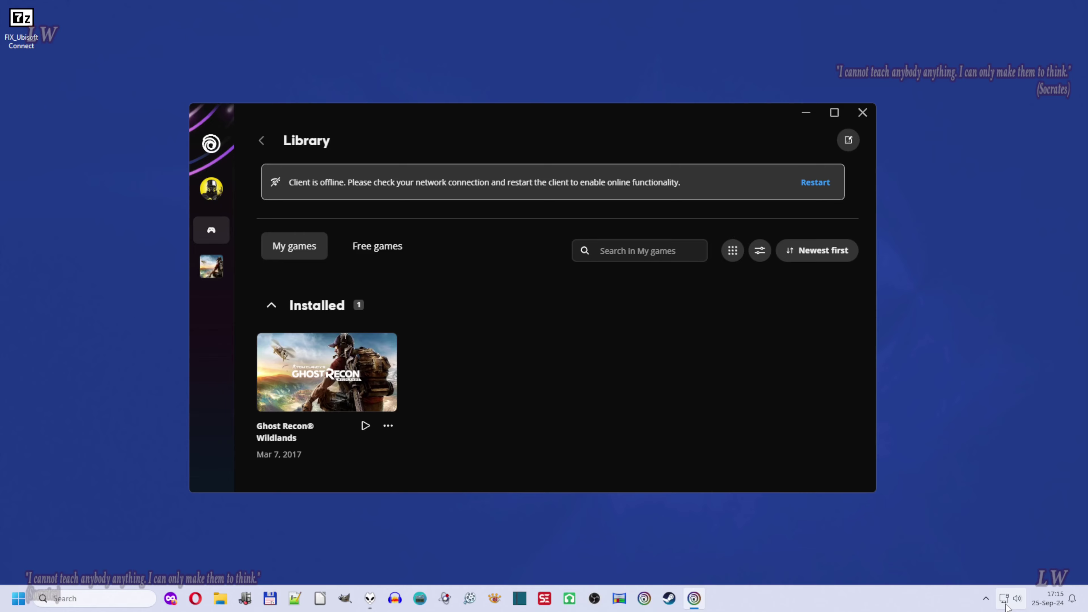
pyautogui.moveTo(1005, 598)
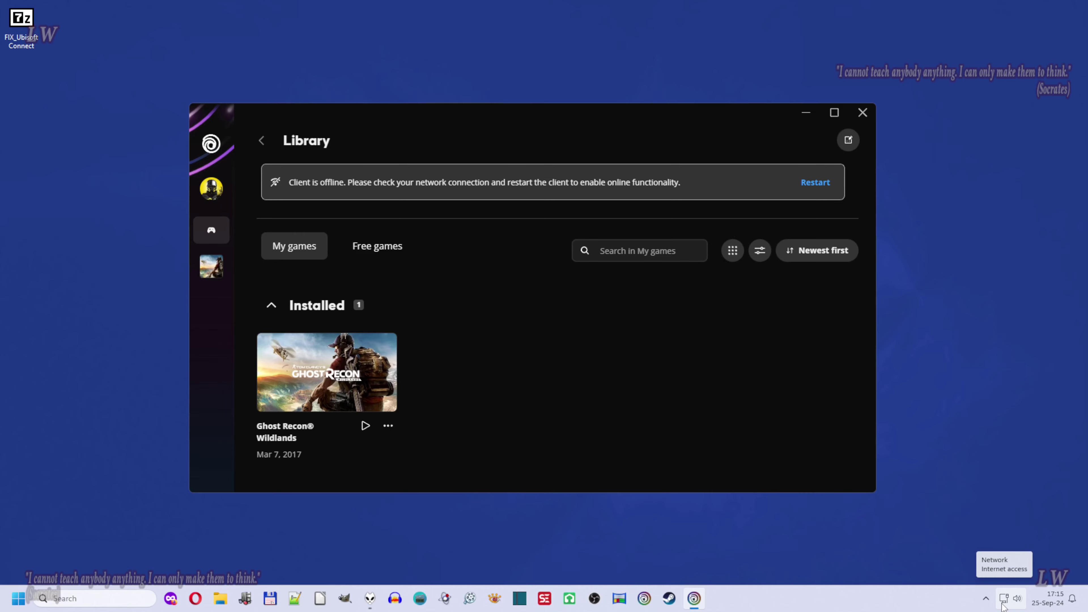
pyautogui.click(364, 426)
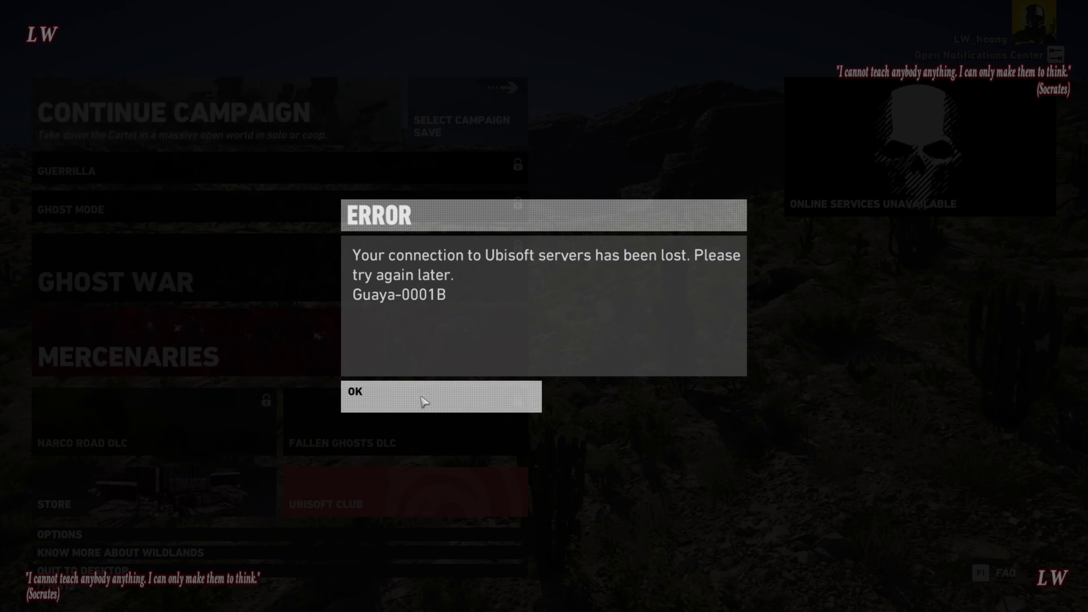
# Step: Dismiss the server connection error, quit Wildlands to desktop, and open Ubisoft Connect's General settings
pyautogui.click(423, 401)
pyautogui.press('Escape')
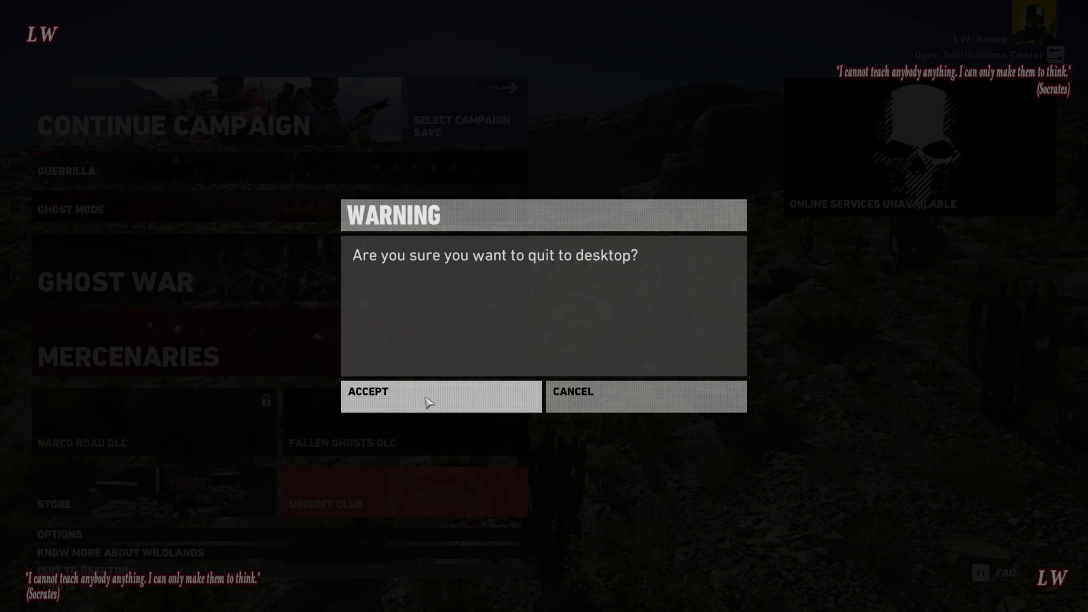
pyautogui.click(427, 401)
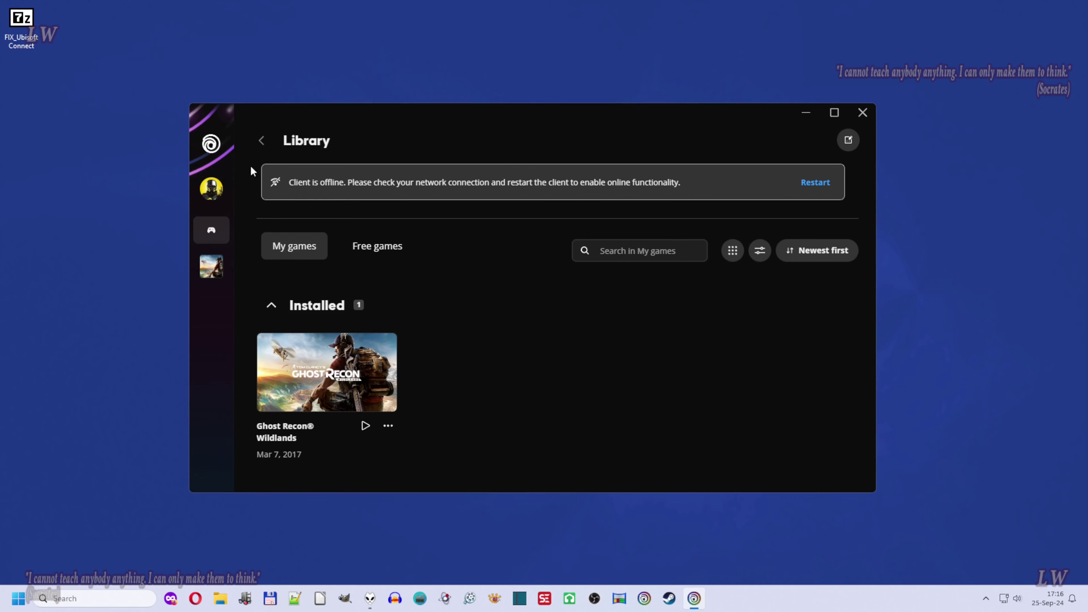
pyautogui.click(214, 190)
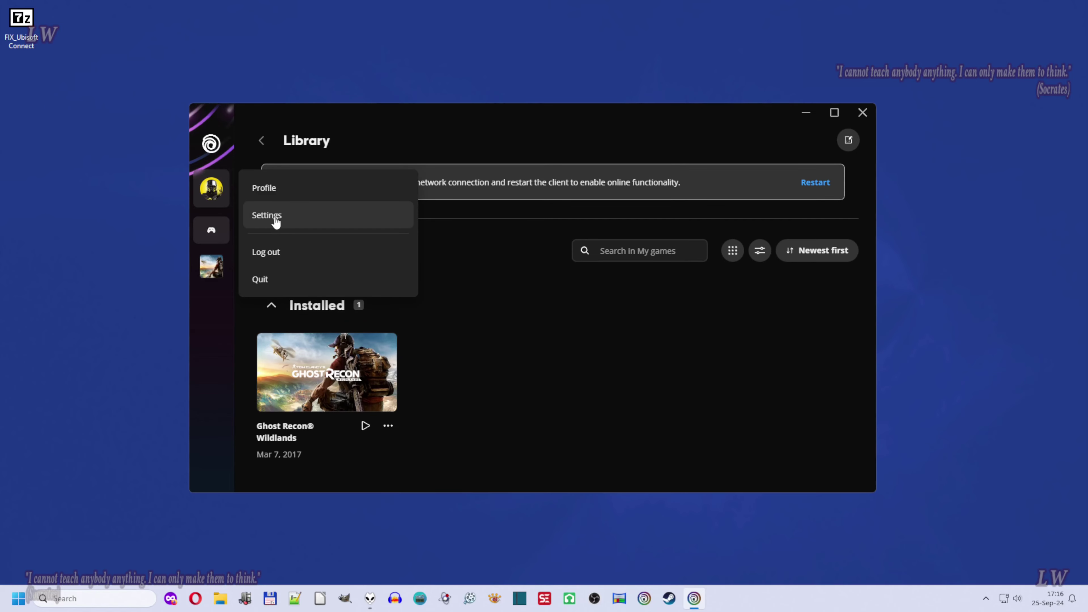
pyautogui.click(286, 223)
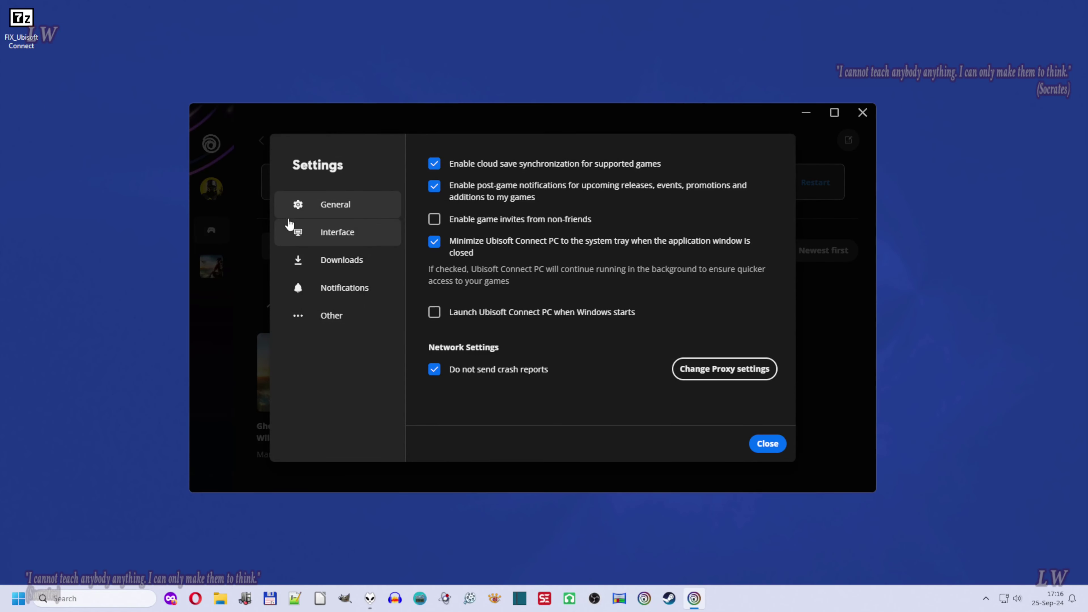